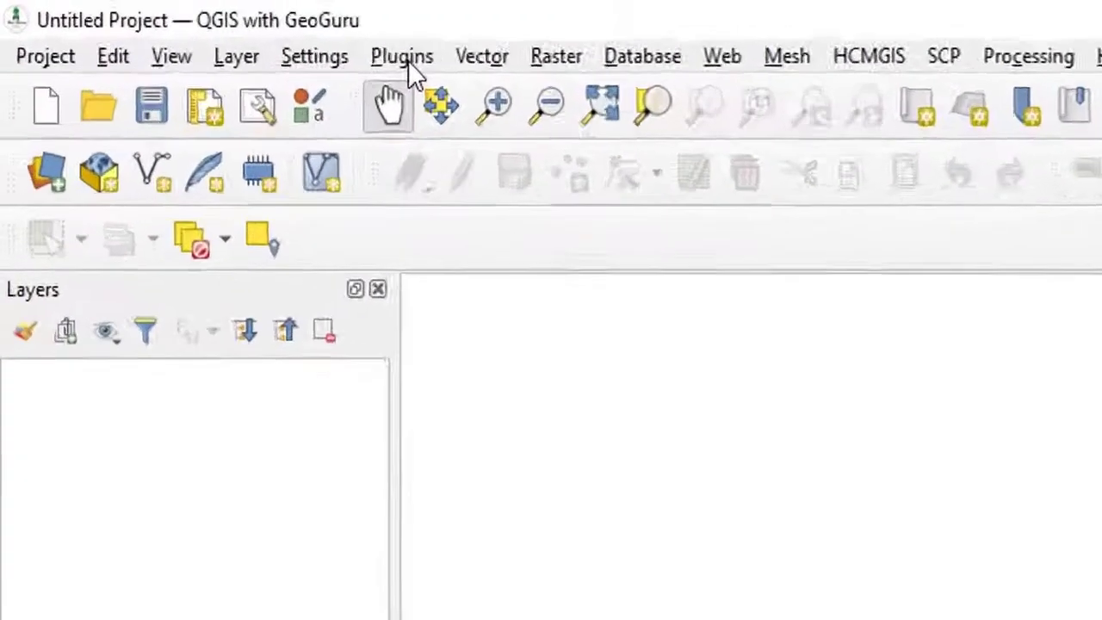
Look up the Semi-Automatic Classification Plugin in the Plugin Manager by searching 'scp'.
{"action": "left_click", "coordinate": [205, 29]}
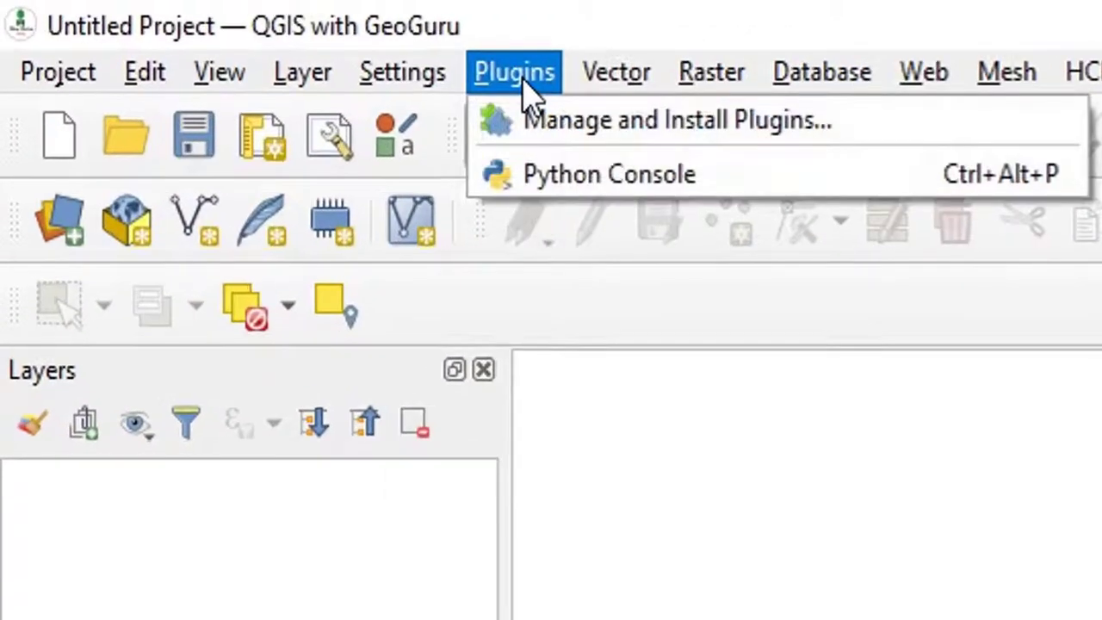
{"action": "left_click", "coordinate": [562, 129]}
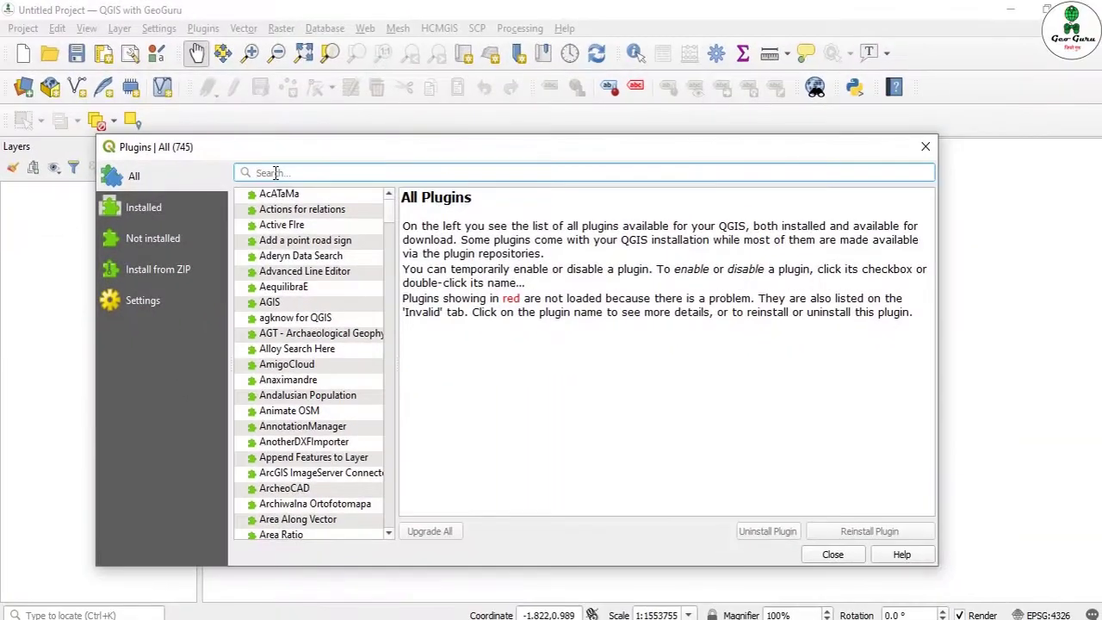
{"action": "left_click", "coordinate": [276, 172]}
{"action": "type", "text": "scp"}
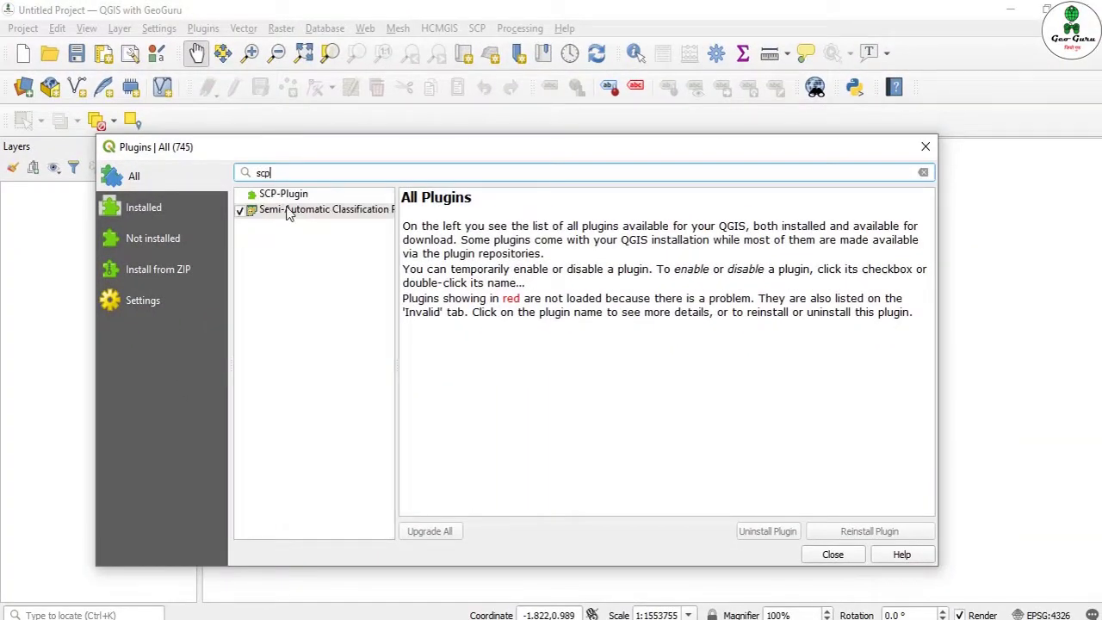
{"action": "left_click", "coordinate": [293, 211]}
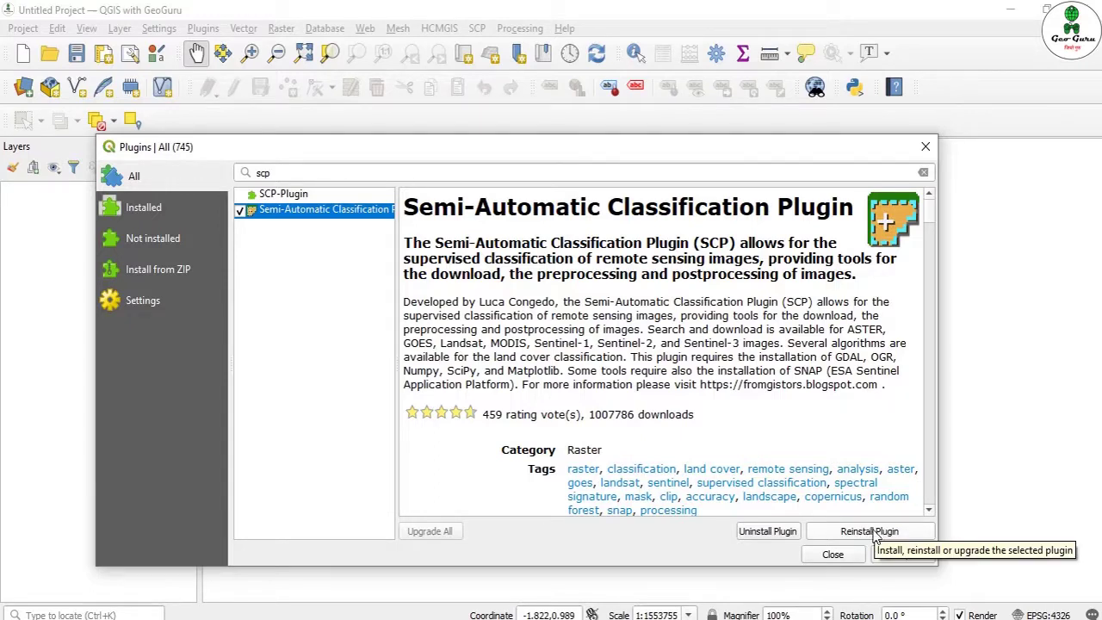
{"action": "left_click", "coordinate": [833, 555]}
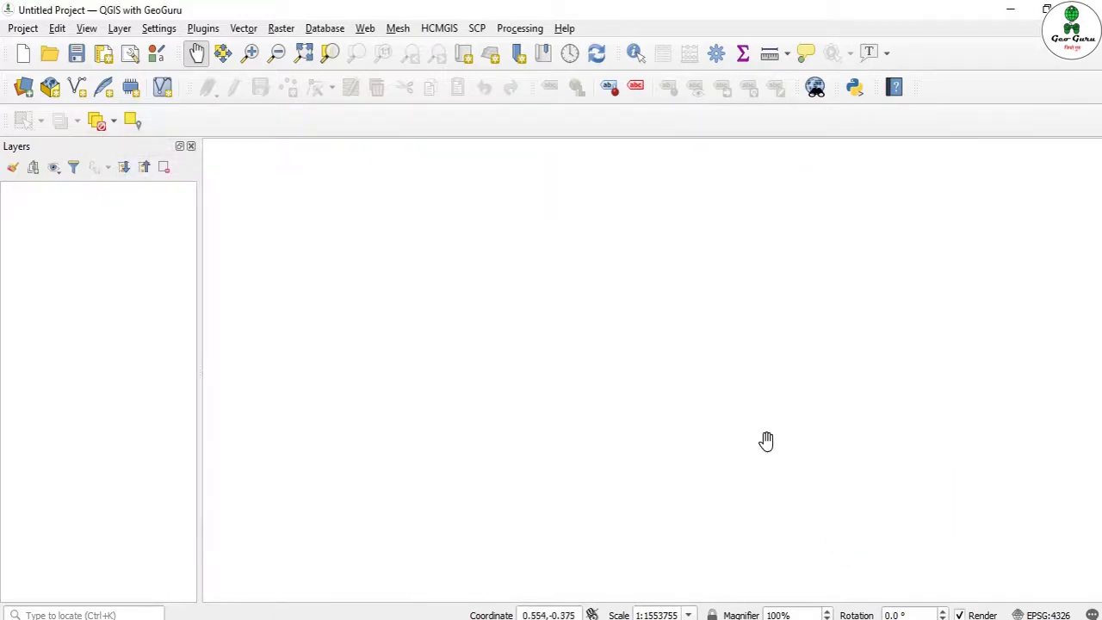
Open SCP's Download products tool, reposition its window, and show the Login data page.
{"action": "left_click", "coordinate": [479, 29]}
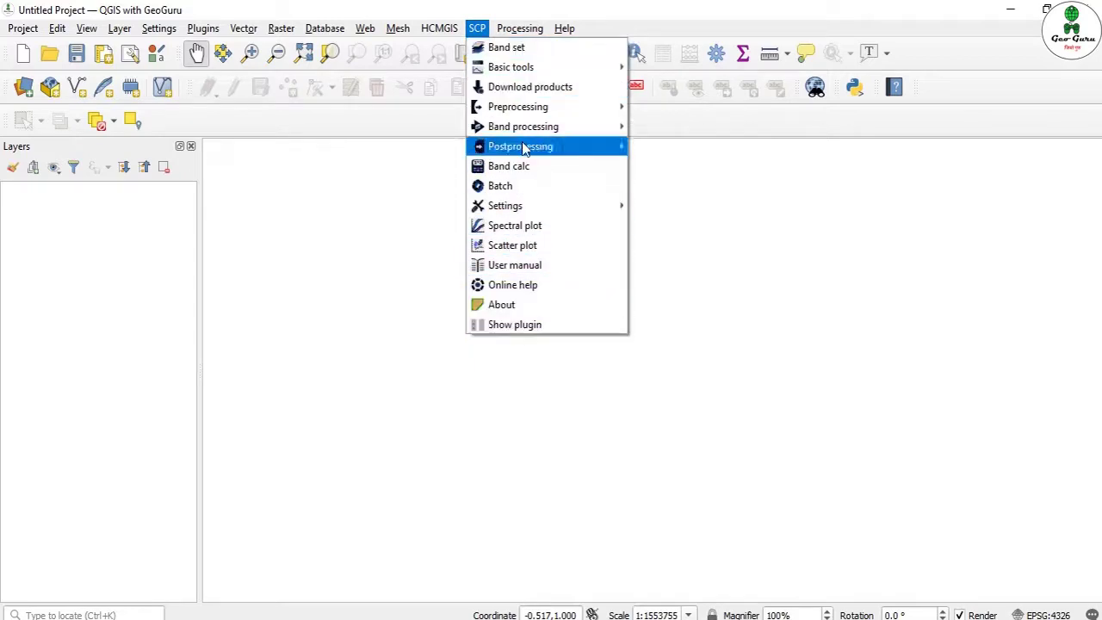
{"action": "mouse_move", "coordinate": [516, 76]}
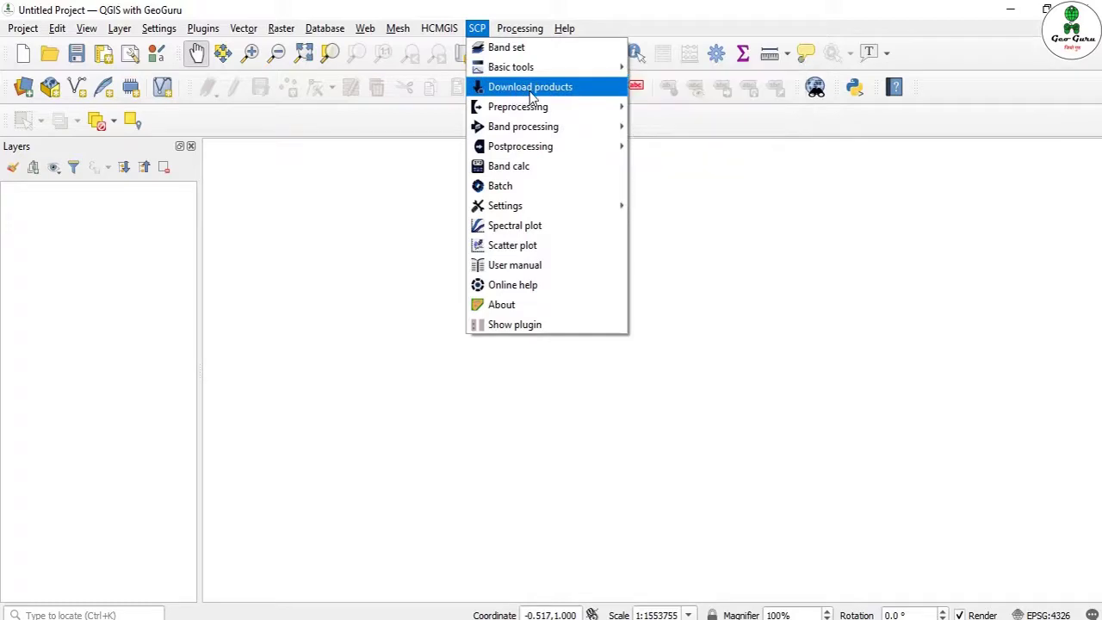
{"action": "left_click", "coordinate": [526, 87]}
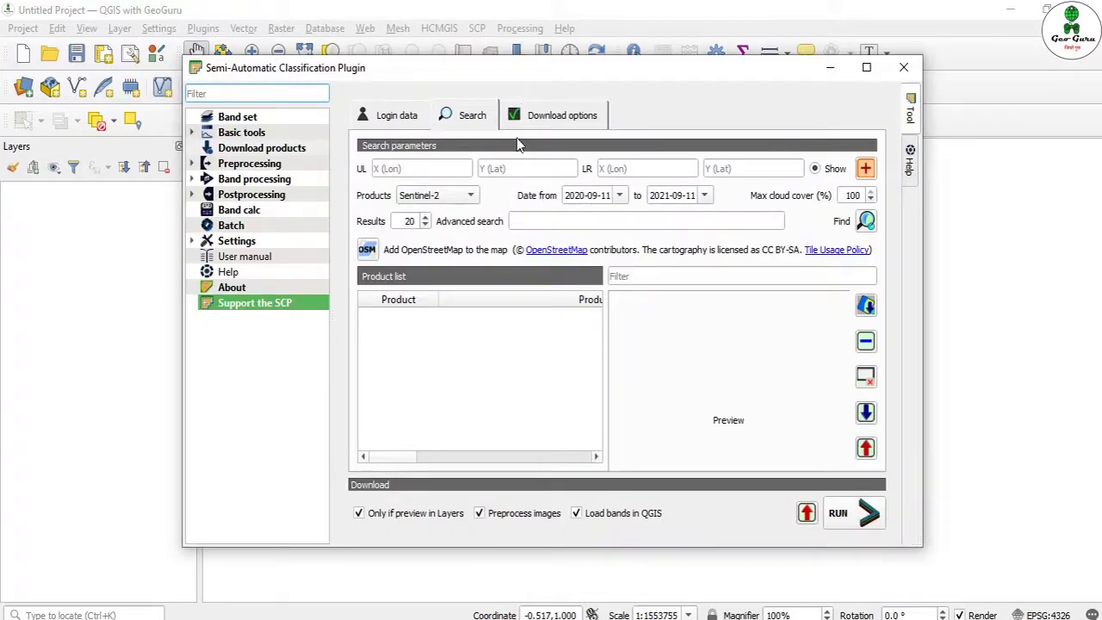
{"action": "left_click_drag", "start_coordinate": [542, 69], "coordinate": [613, 91]}
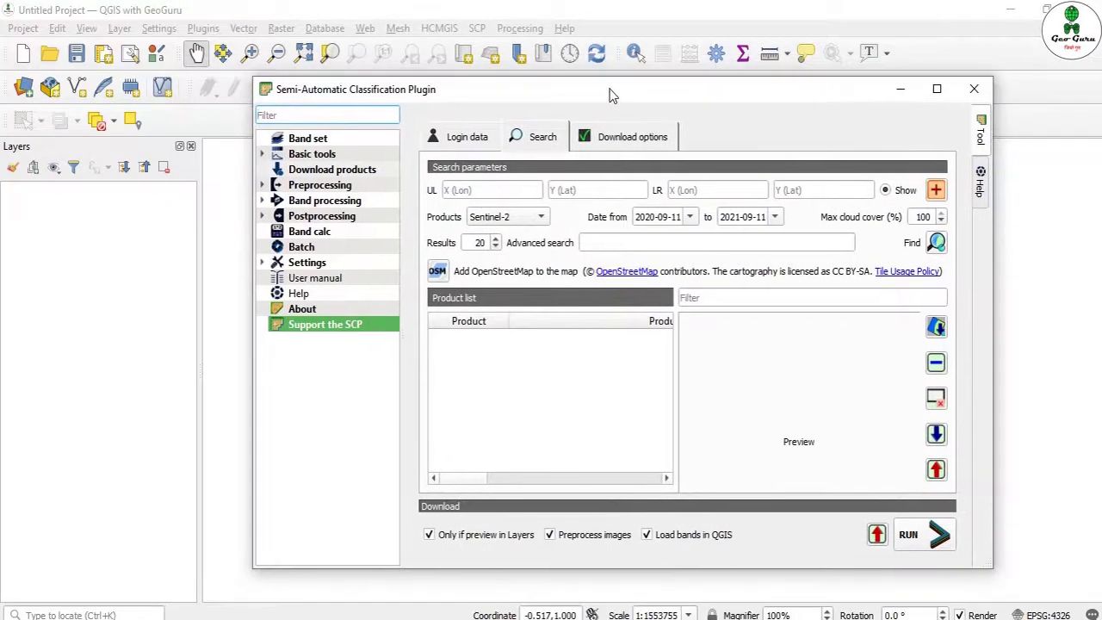
{"action": "left_click", "coordinate": [469, 142]}
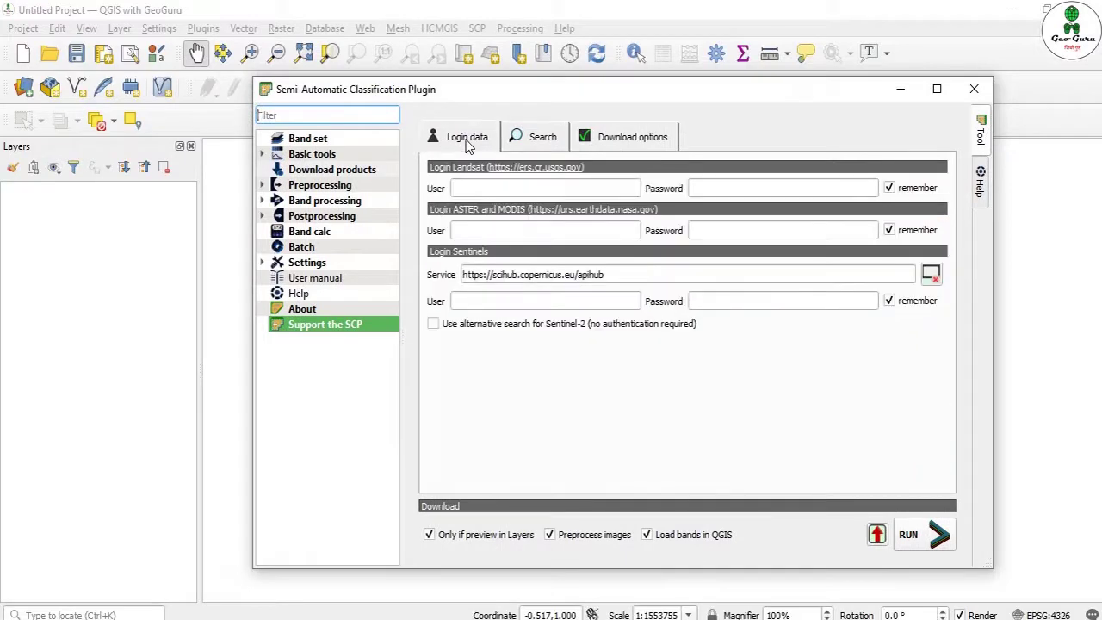
Enter the Landsat account username and password without remembering them, then show the Search tab.
{"action": "left_click", "coordinate": [546, 183]}
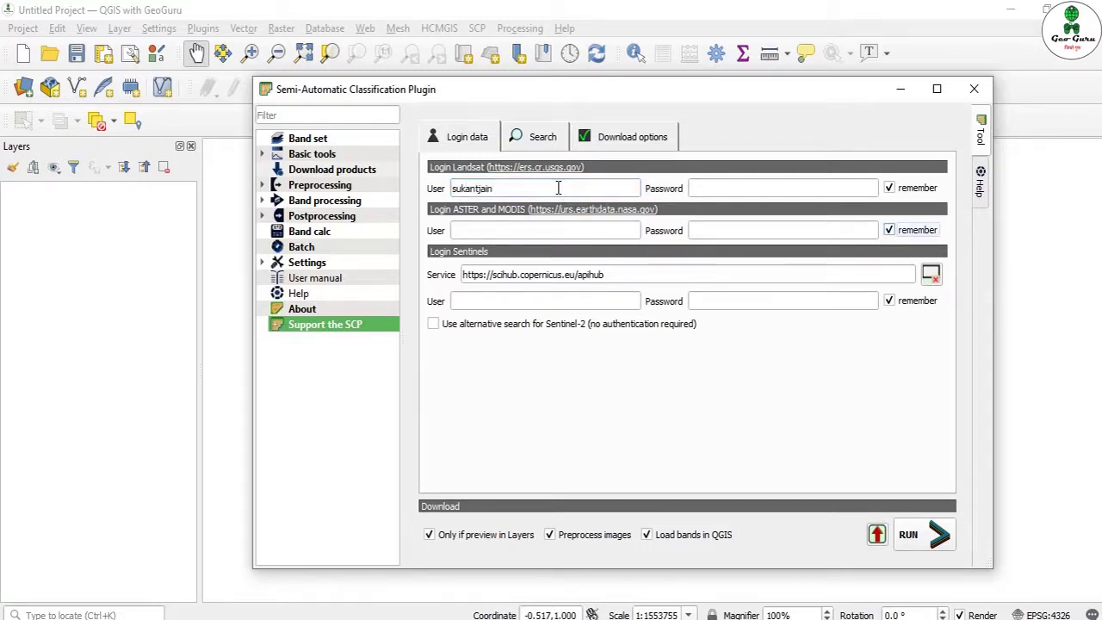
{"action": "left_click", "coordinate": [742, 185]}
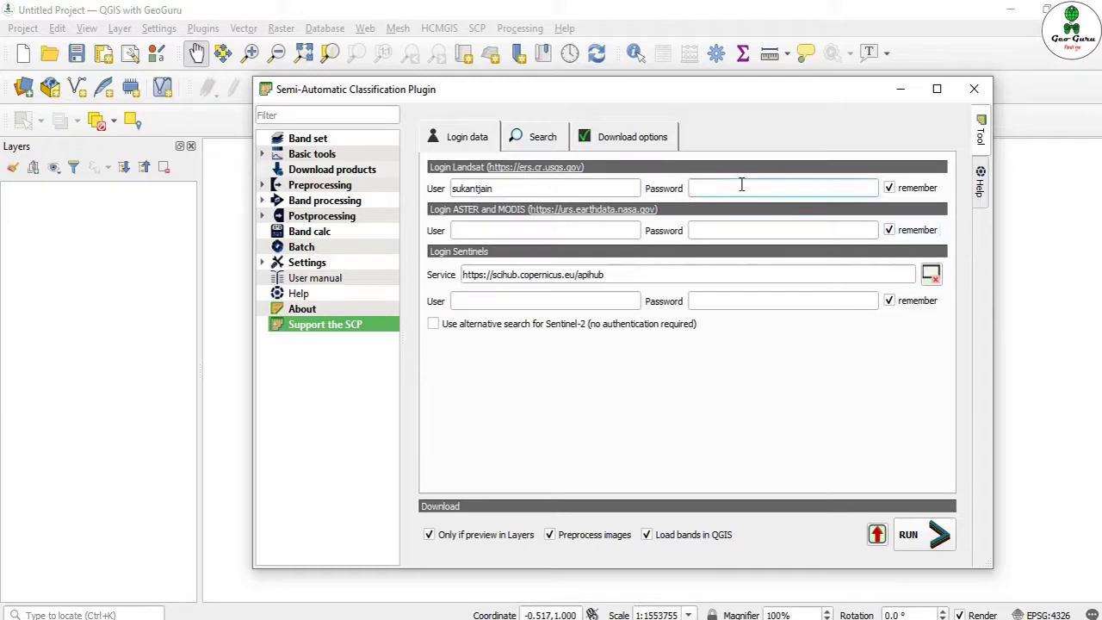
{"action": "type", "text": "••••••"}
{"action": "left_click", "coordinate": [889, 188]}
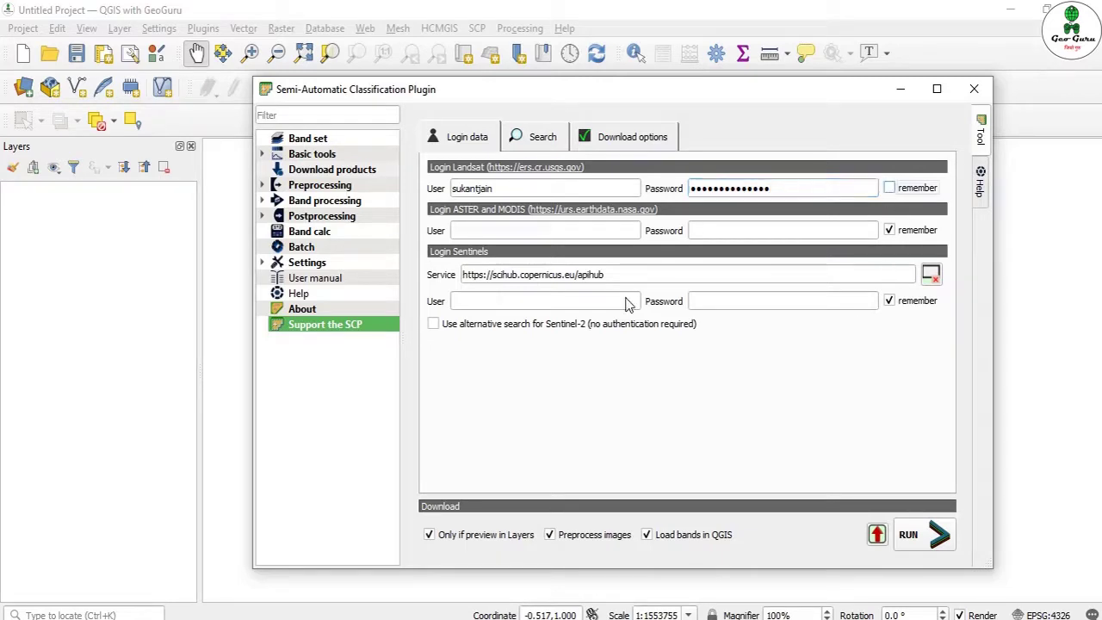
{"action": "left_click", "coordinate": [542, 137]}
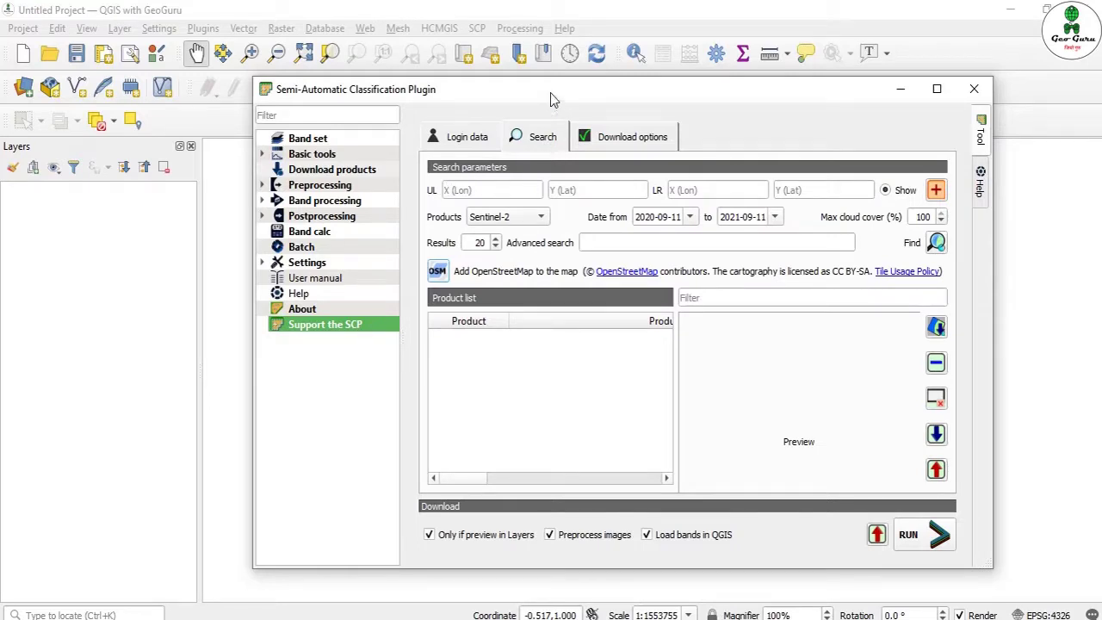
Drag the SCP window down off the map and bring up the HCMGIS tools list.
{"action": "left_click_drag", "start_coordinate": [556, 88], "coordinate": [483, 141]}
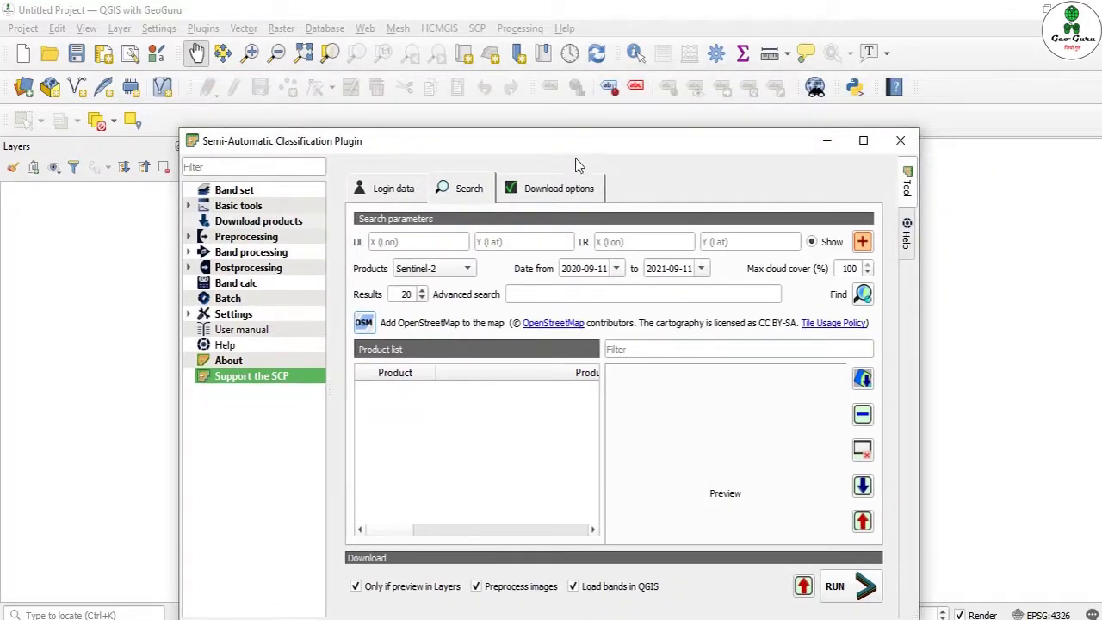
{"action": "left_click_drag", "start_coordinate": [579, 146], "coordinate": [668, 476]}
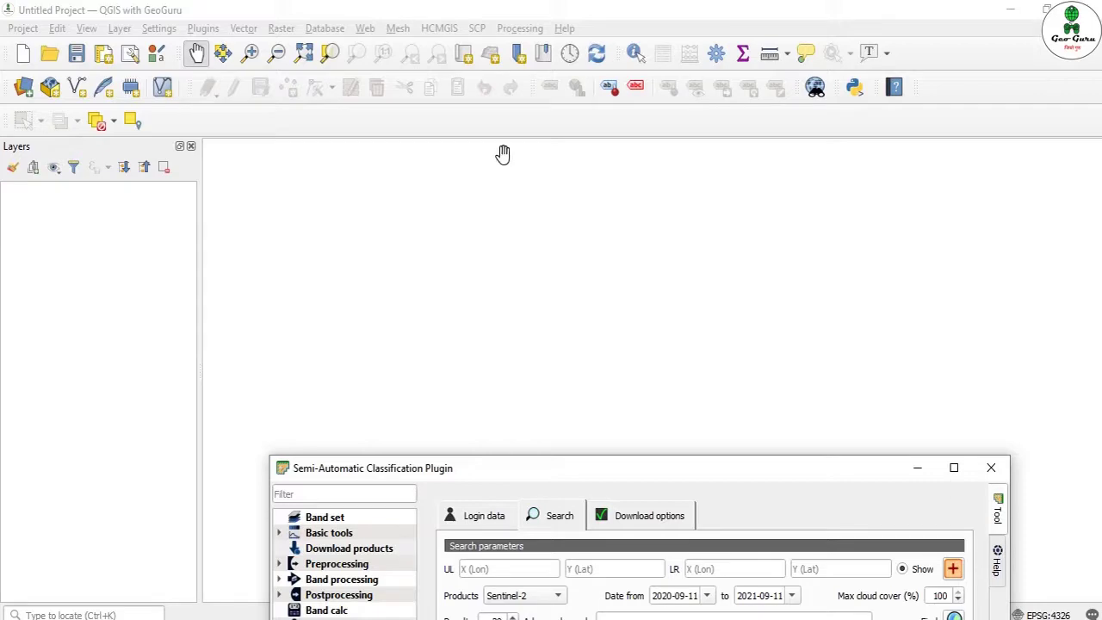
{"action": "left_click", "coordinate": [440, 30]}
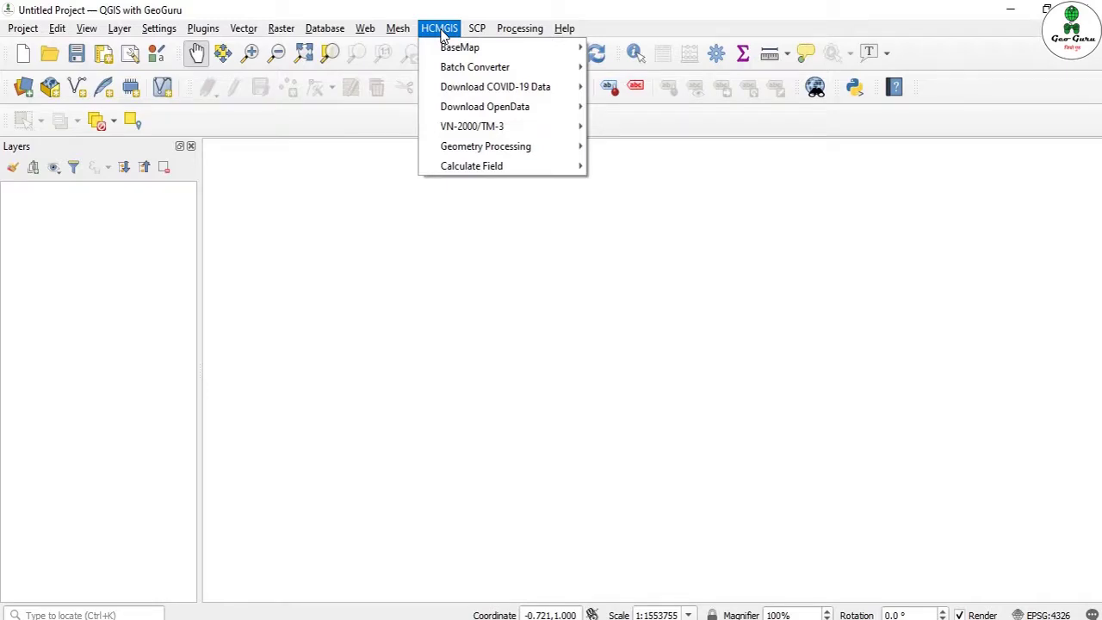
Add an HCMGIS Google Maps basemap centred on Delhi, then bring the SCP window back up.
{"action": "mouse_move", "coordinate": [449, 50]}
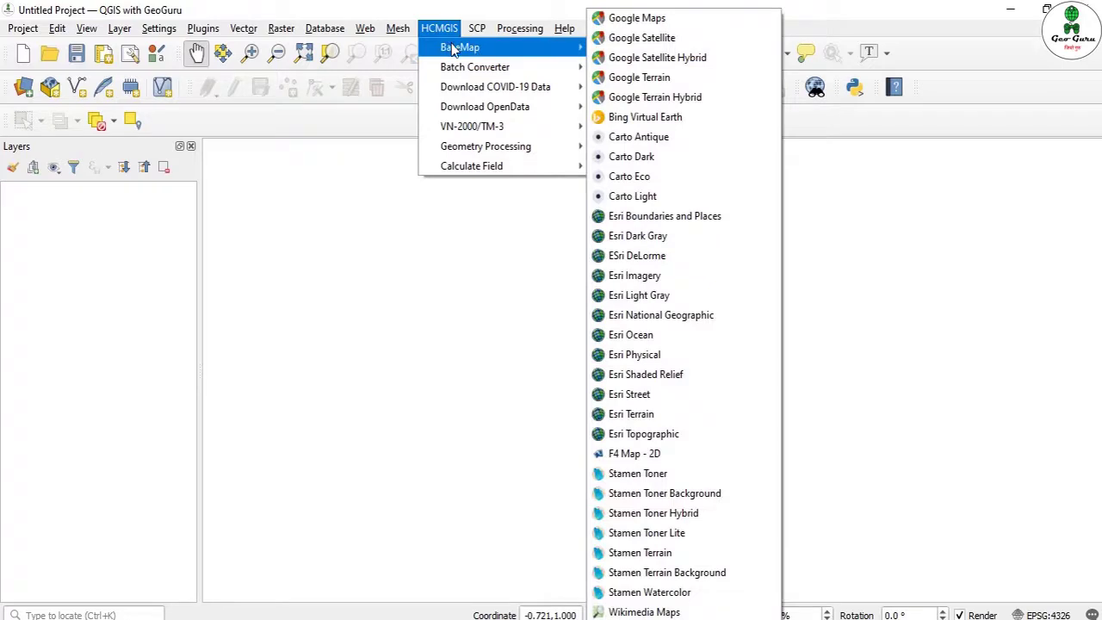
{"action": "left_click", "coordinate": [625, 19]}
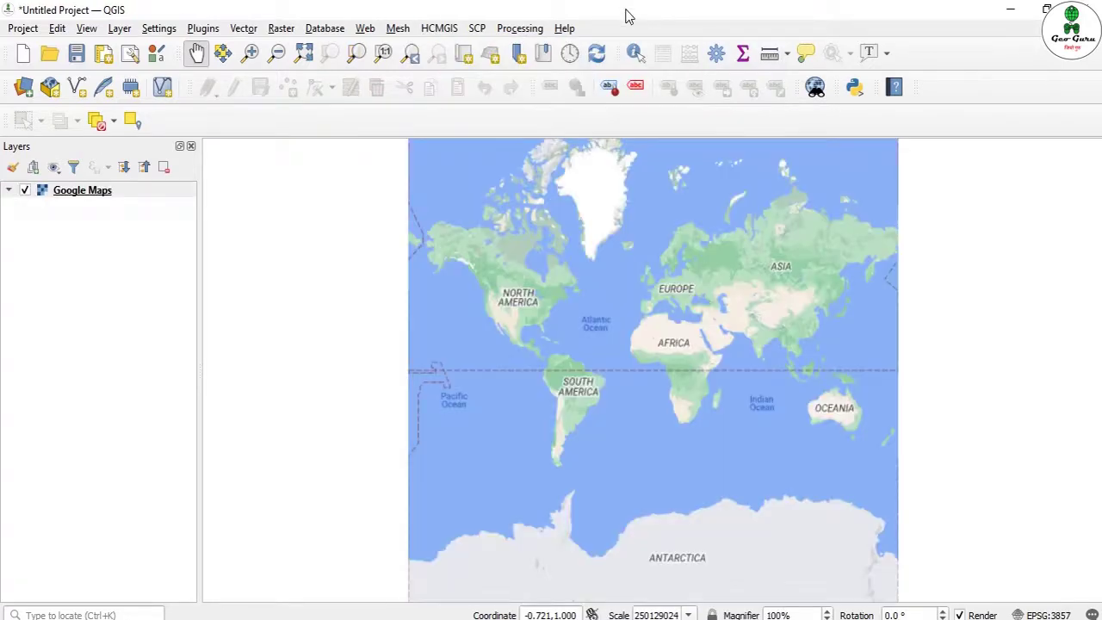
{"action": "scroll", "coordinate": [764, 326], "scroll_direction": "up", "scroll_amount": 2}
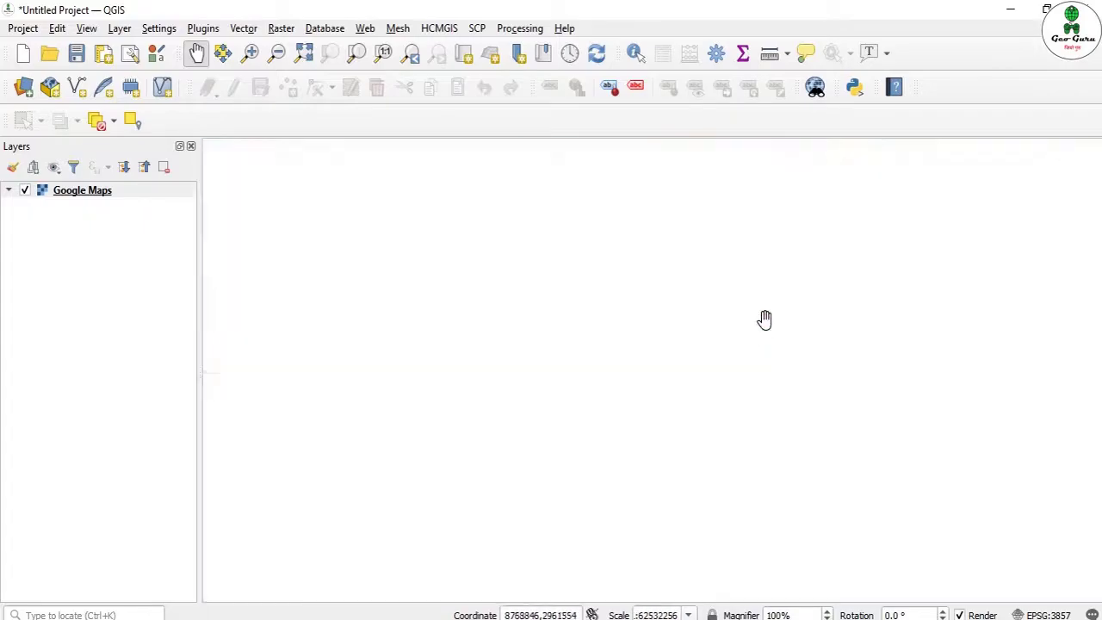
{"action": "scroll", "coordinate": [728, 331], "scroll_direction": "up", "scroll_amount": 5}
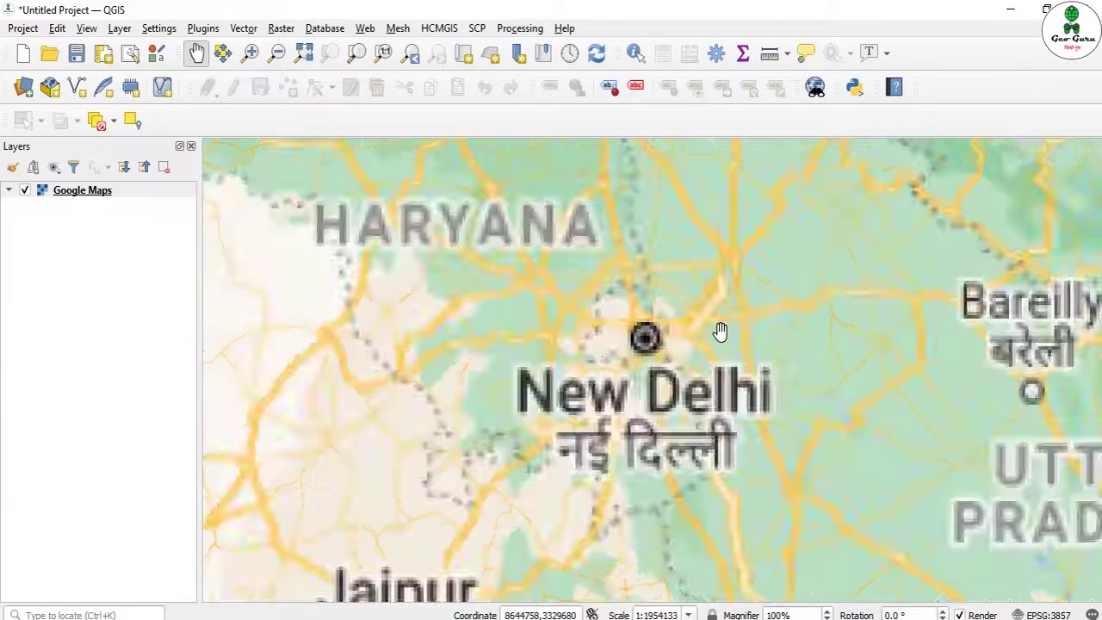
{"action": "scroll", "coordinate": [715, 330], "scroll_direction": "up", "scroll_amount": 2}
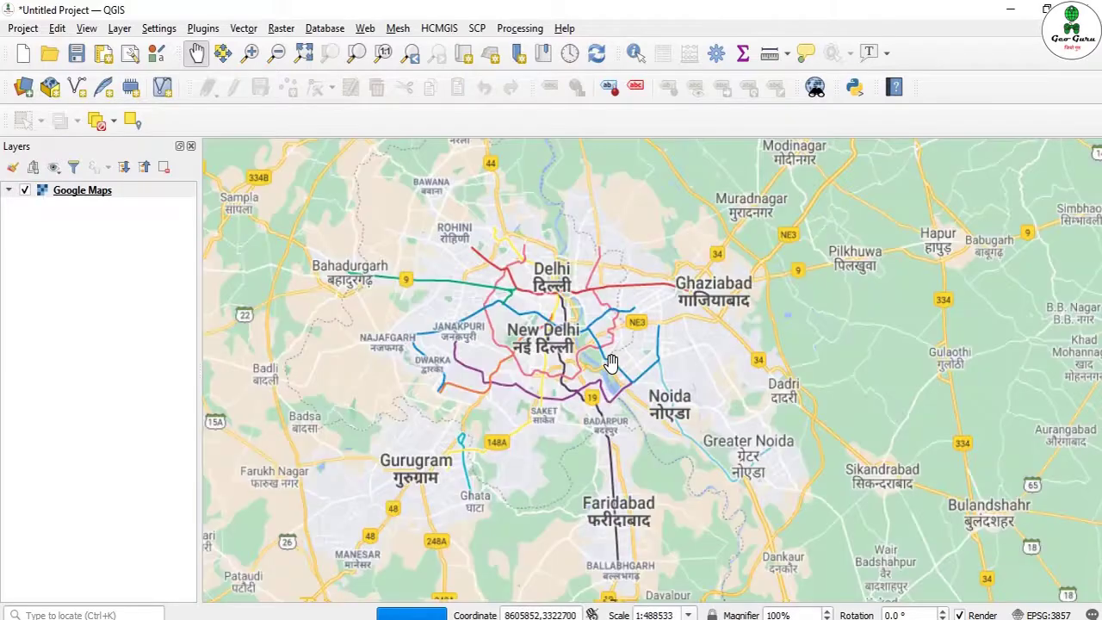
{"action": "left_click_drag", "start_coordinate": [613, 365], "coordinate": [633, 379]}
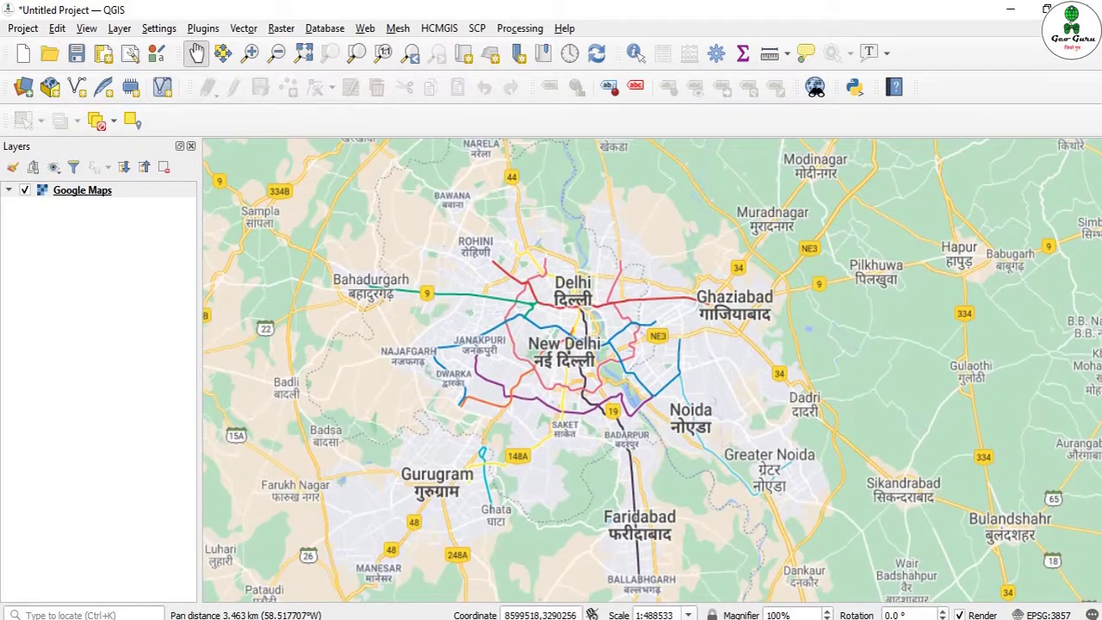
{"action": "left_click", "coordinate": [598, 593]}
{"action": "left_click_drag", "start_coordinate": [631, 473], "coordinate": [537, 208]}
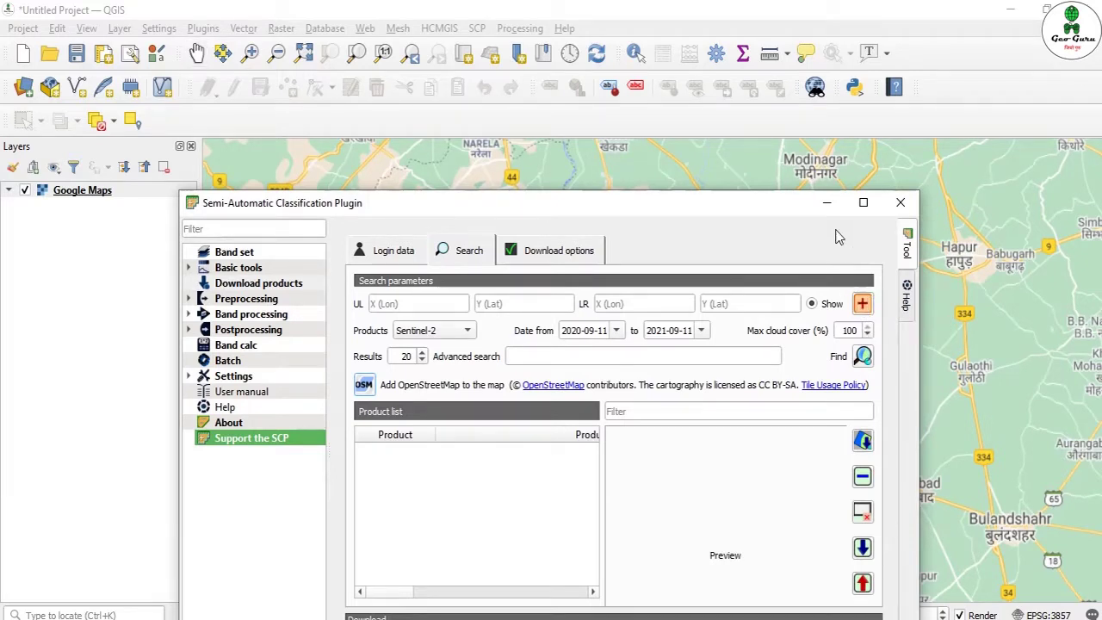
Minimise the SCP window to view the Delhi map, then restore and reposition it.
{"action": "left_click", "coordinate": [827, 205]}
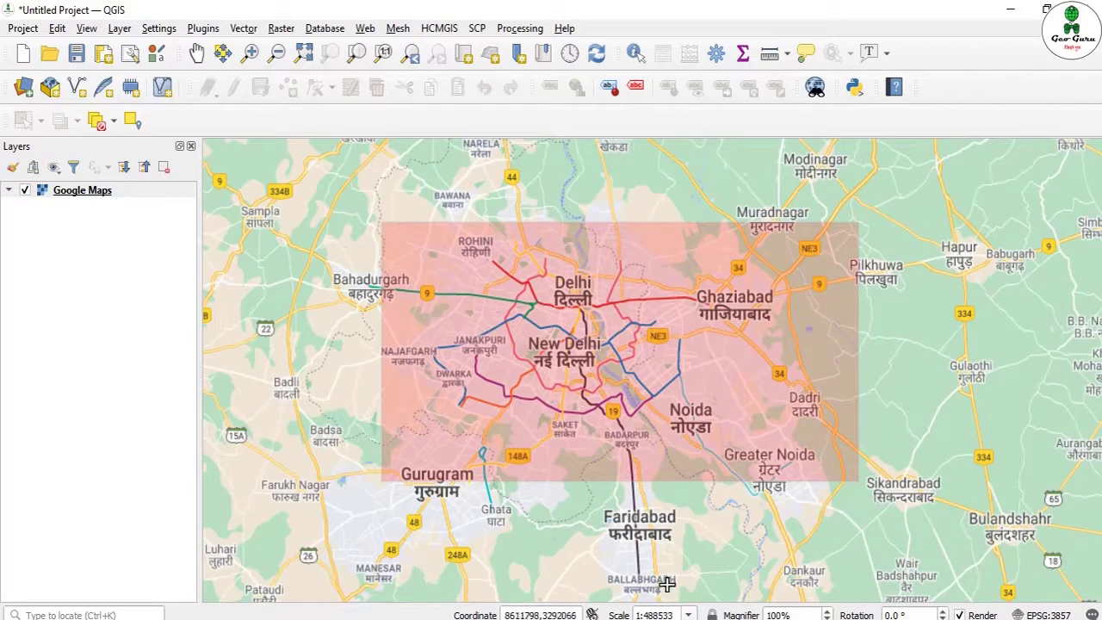
{"action": "mouse_move", "coordinate": [560, 615]}
{"action": "left_click", "coordinate": [570, 594]}
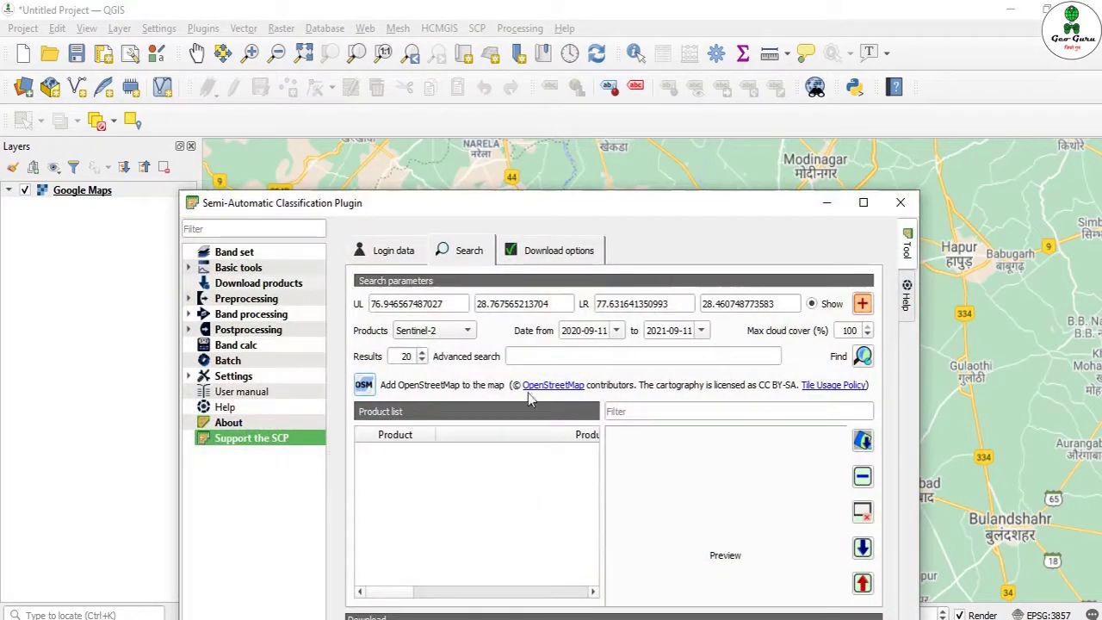
{"action": "left_click_drag", "start_coordinate": [665, 209], "coordinate": [784, 115]}
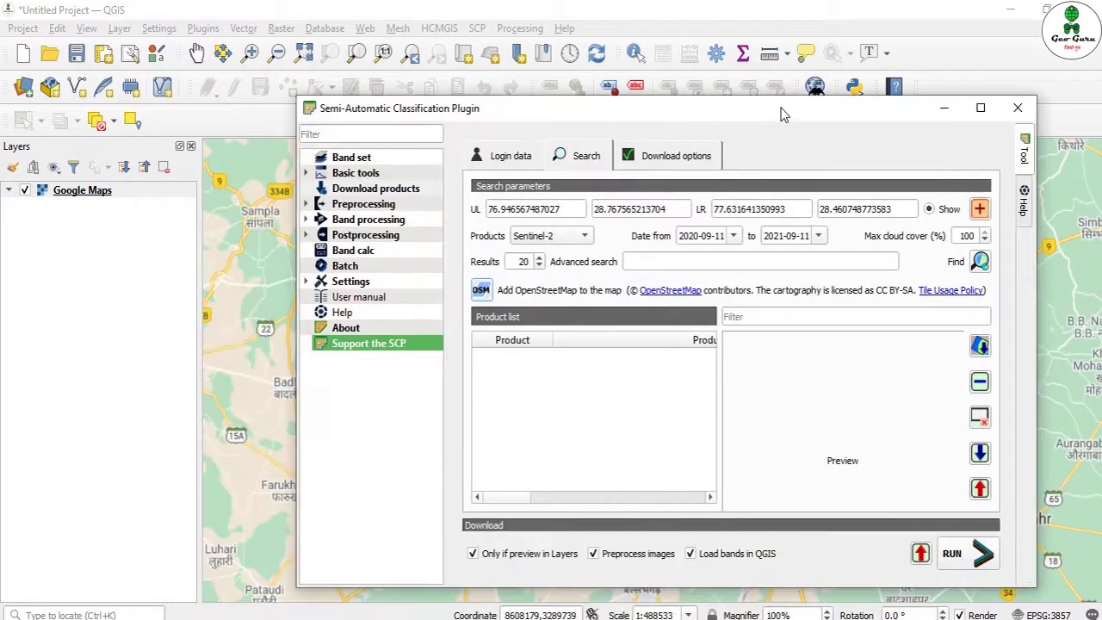
Set the search product to L8 OLI/TIRS, dated 2020-09-01 to 2020-10-11.
{"action": "left_click", "coordinate": [558, 237]}
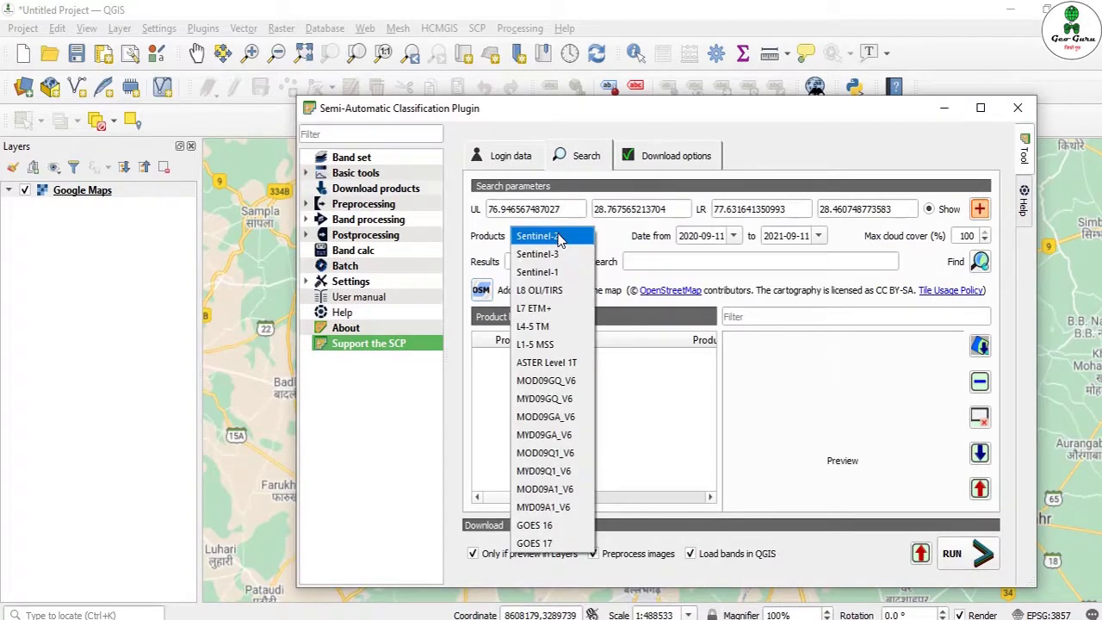
{"action": "left_click", "coordinate": [562, 298]}
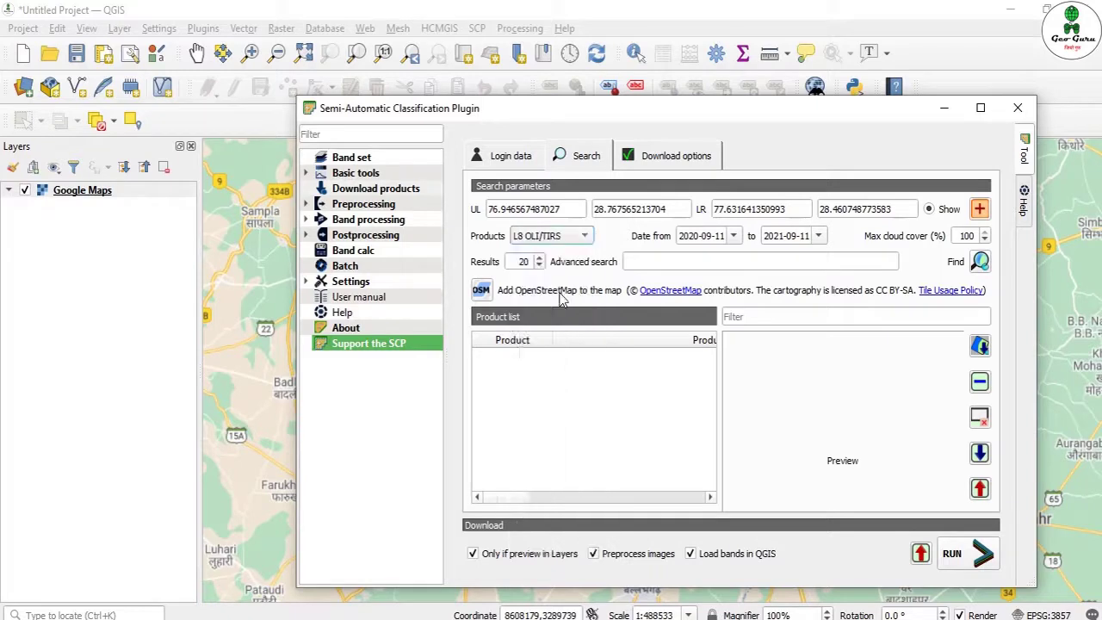
{"action": "left_click", "coordinate": [734, 236]}
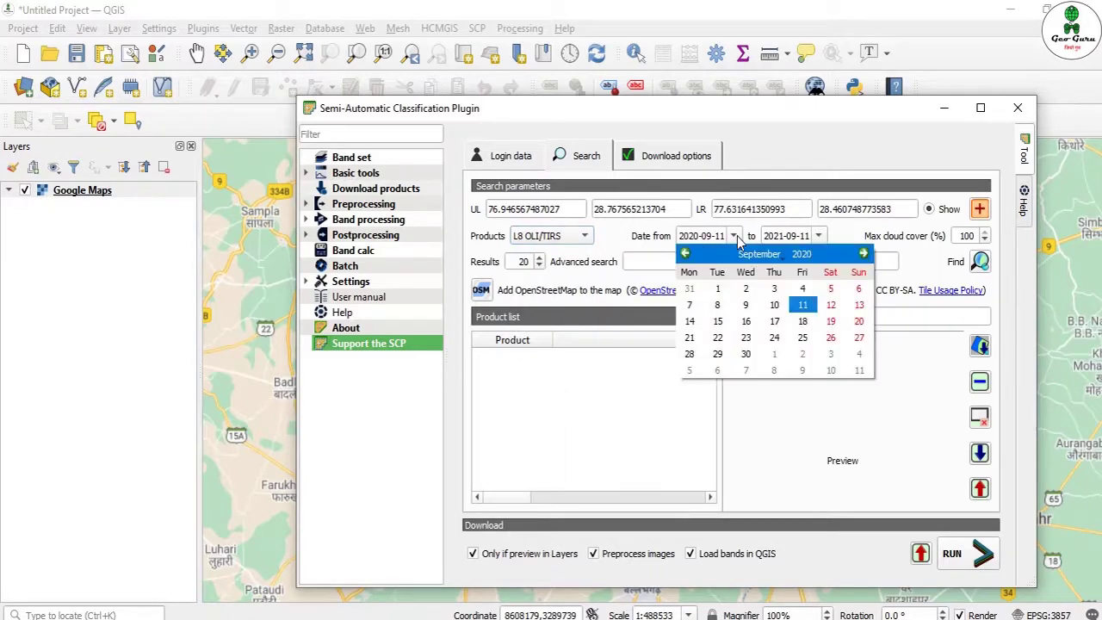
{"action": "left_click", "coordinate": [718, 290]}
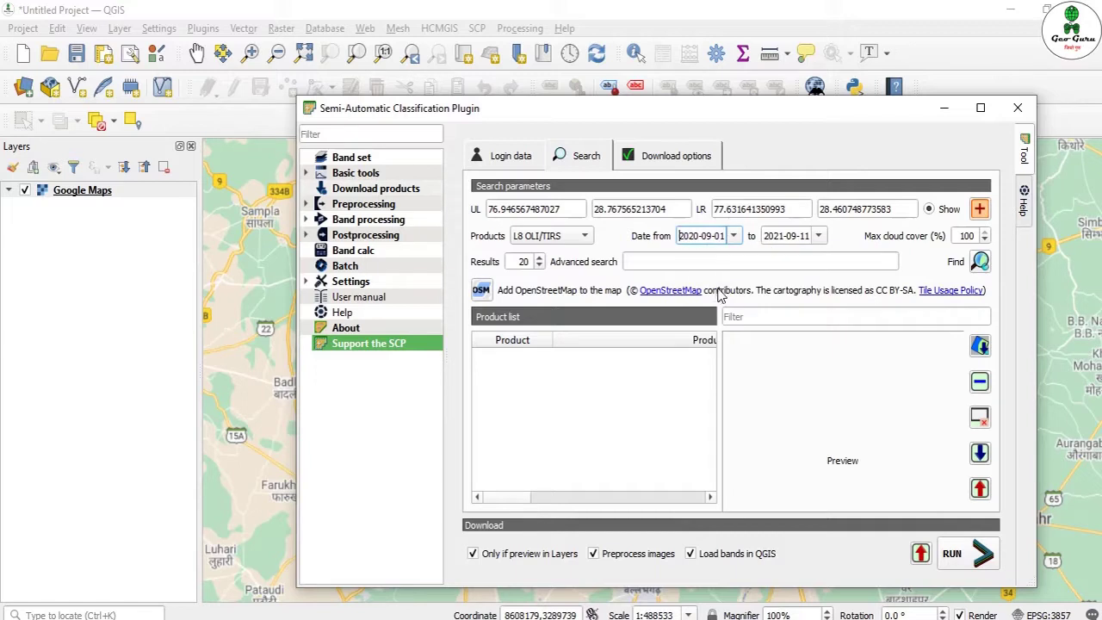
{"action": "double_click", "coordinate": [790, 237]}
{"action": "type", "text": "10"}
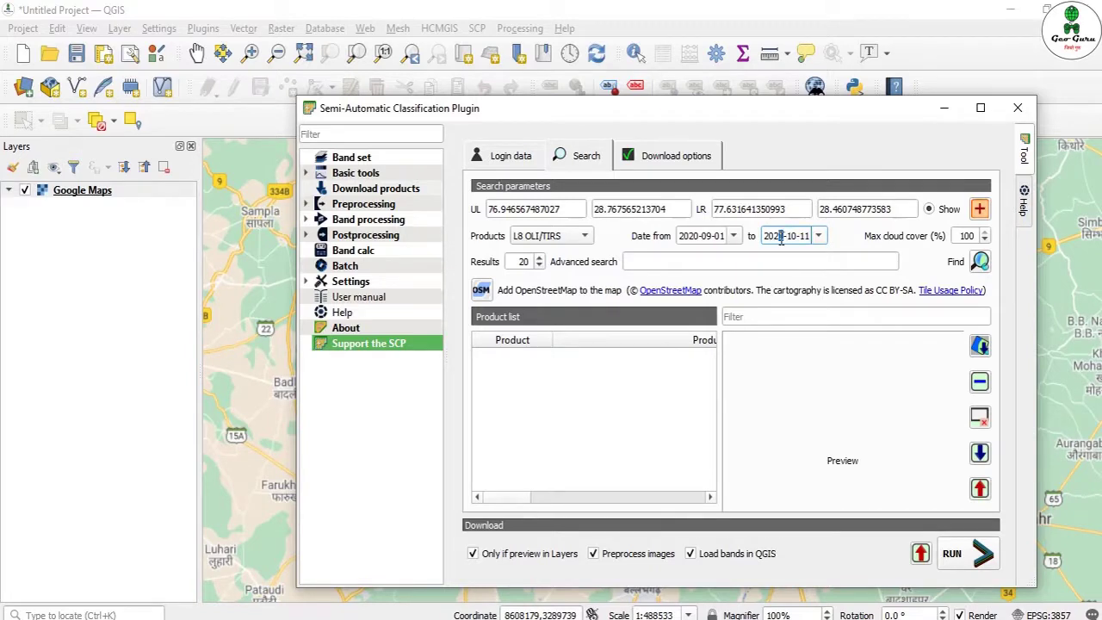
{"action": "type", "text": "0"}
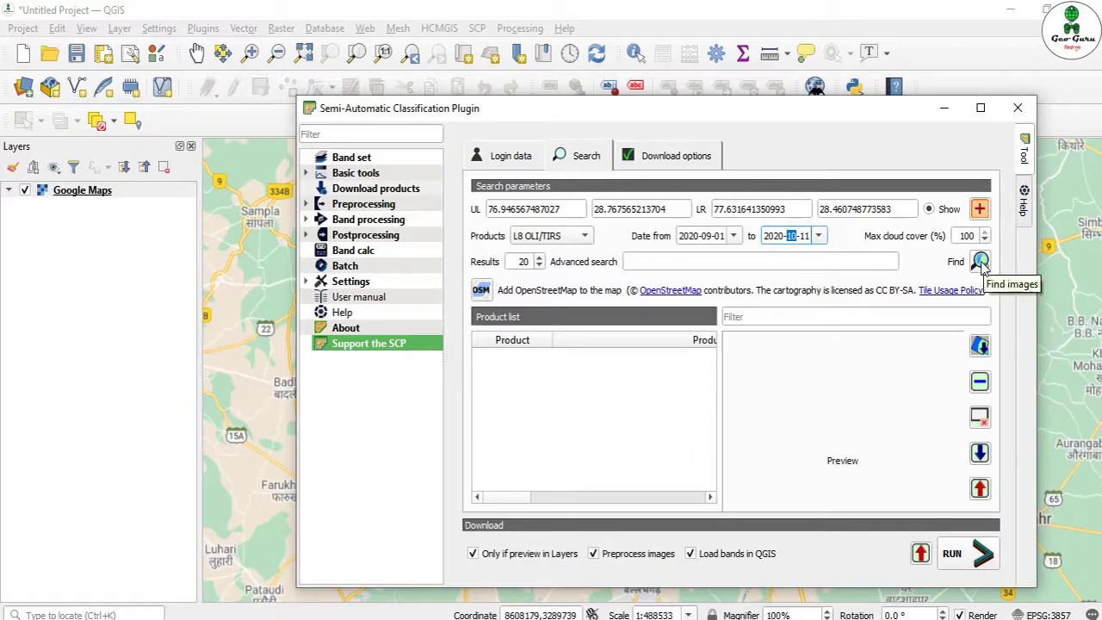
Find images and browse the product list columns of the five L8 OLI/TIRS scenes found.
{"action": "left_click", "coordinate": [981, 262]}
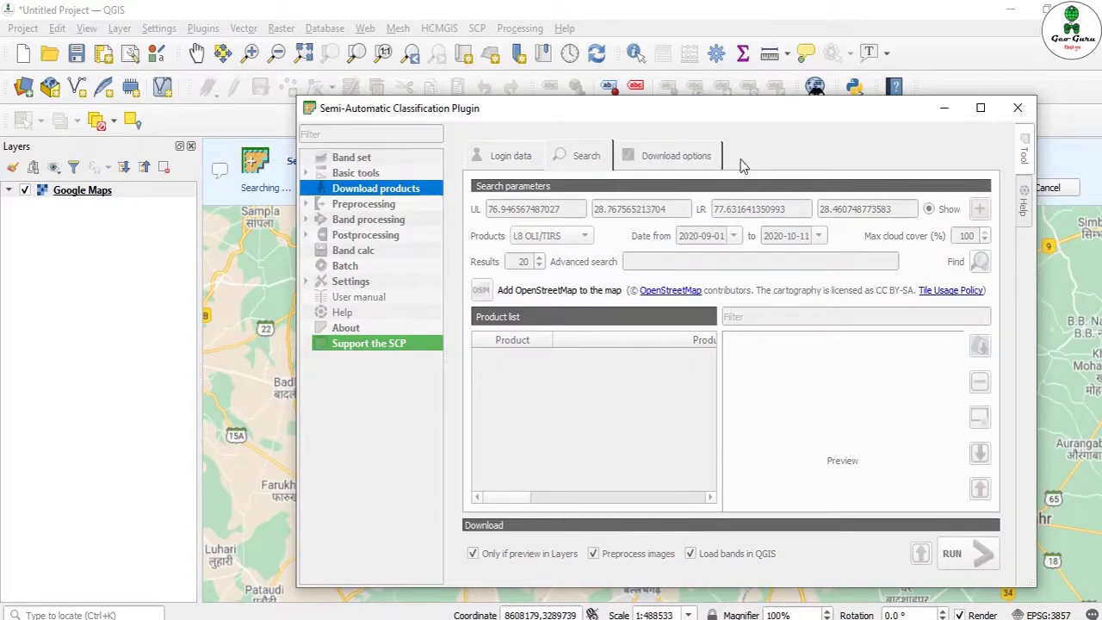
{"action": "left_click_drag", "start_coordinate": [731, 114], "coordinate": [681, 113]}
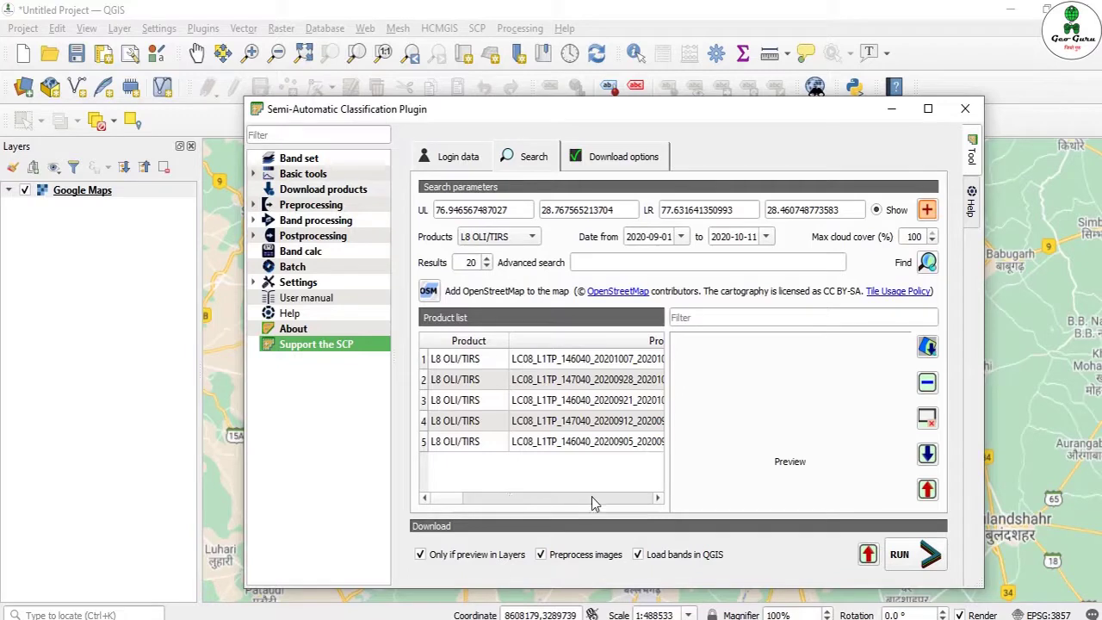
{"action": "left_click", "coordinate": [658, 498]}
{"action": "left_click", "coordinate": [658, 498]}
{"action": "left_click", "coordinate": [658, 498]}
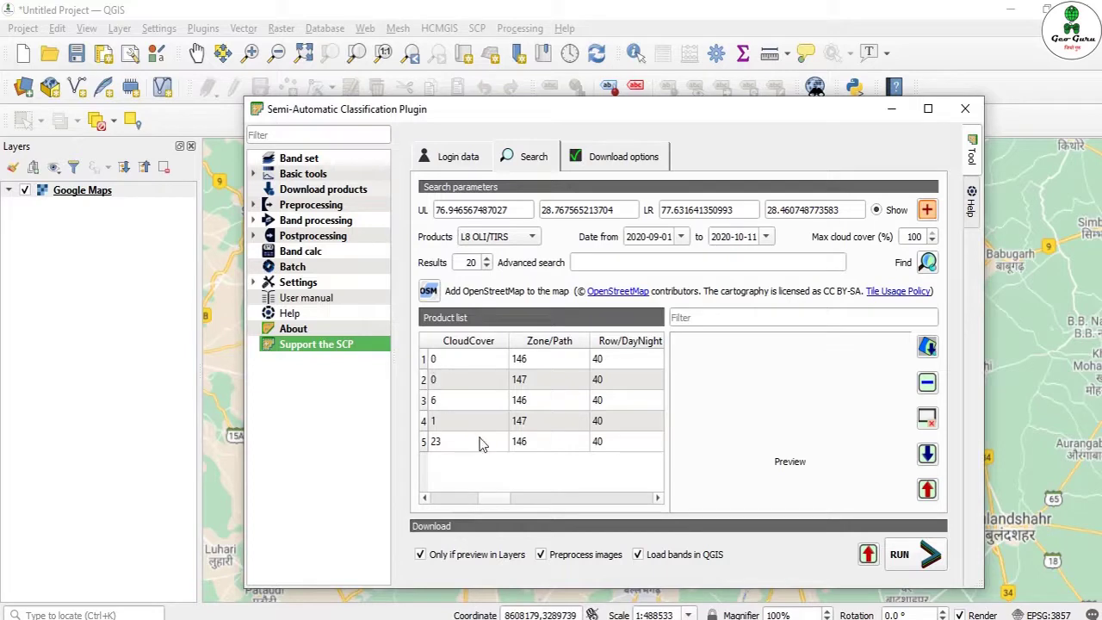
{"action": "scroll", "coordinate": [660, 500], "scroll_direction": "right", "scroll_amount": 5}
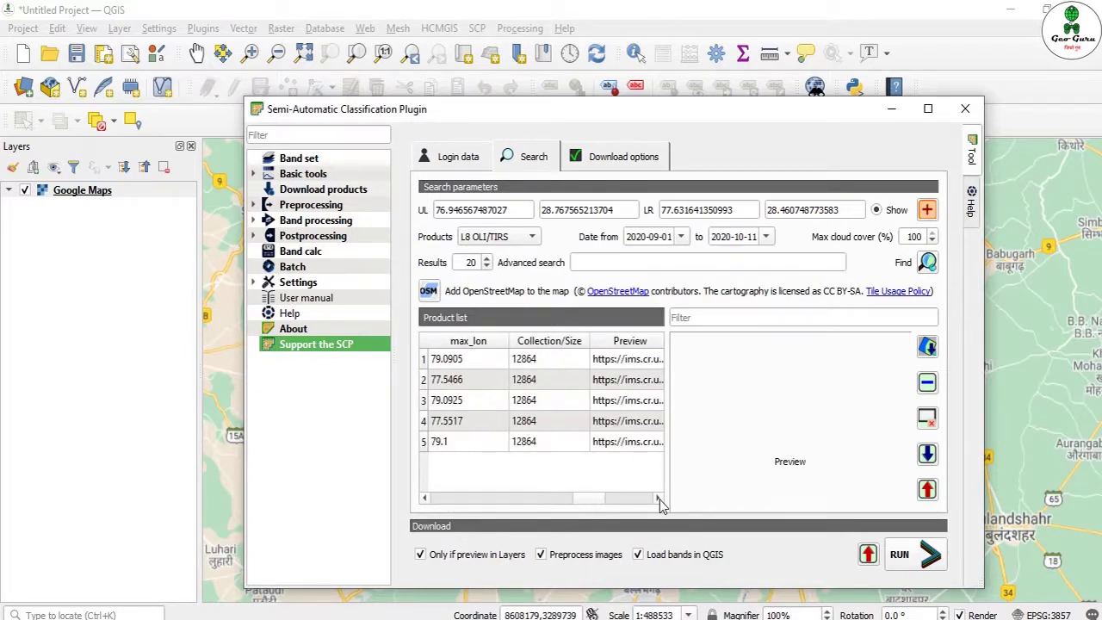
{"action": "left_click", "coordinate": [659, 499]}
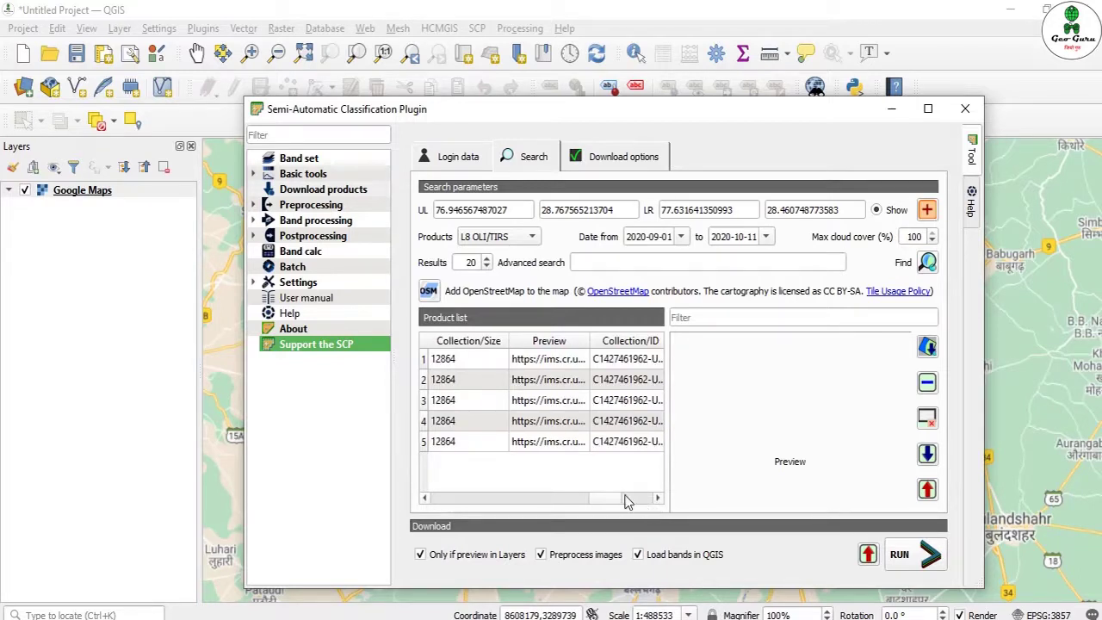
{"action": "left_click", "coordinate": [658, 499]}
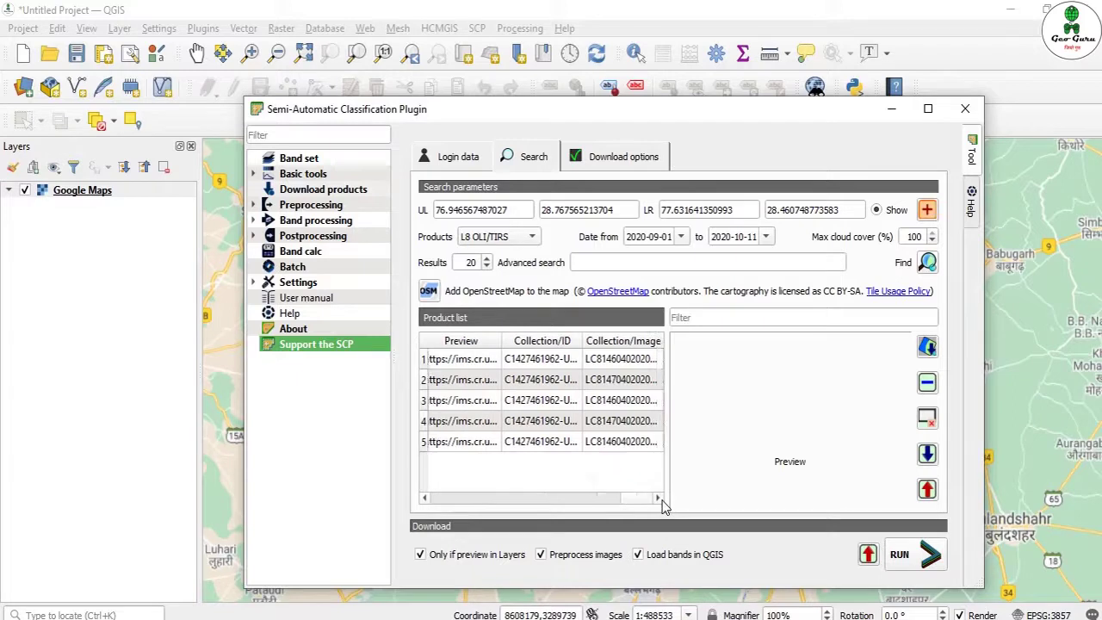
{"action": "left_click_drag", "start_coordinate": [635, 498], "coordinate": [438, 498]}
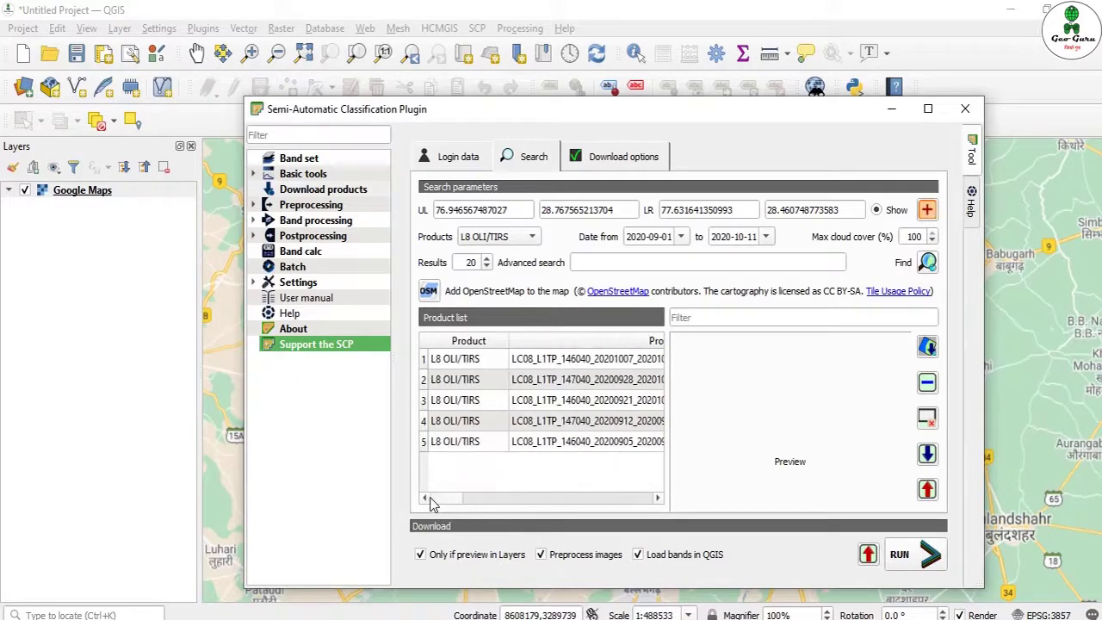
Preview several of the found scenes, including the cloudier fifth one.
{"action": "left_click", "coordinate": [425, 362]}
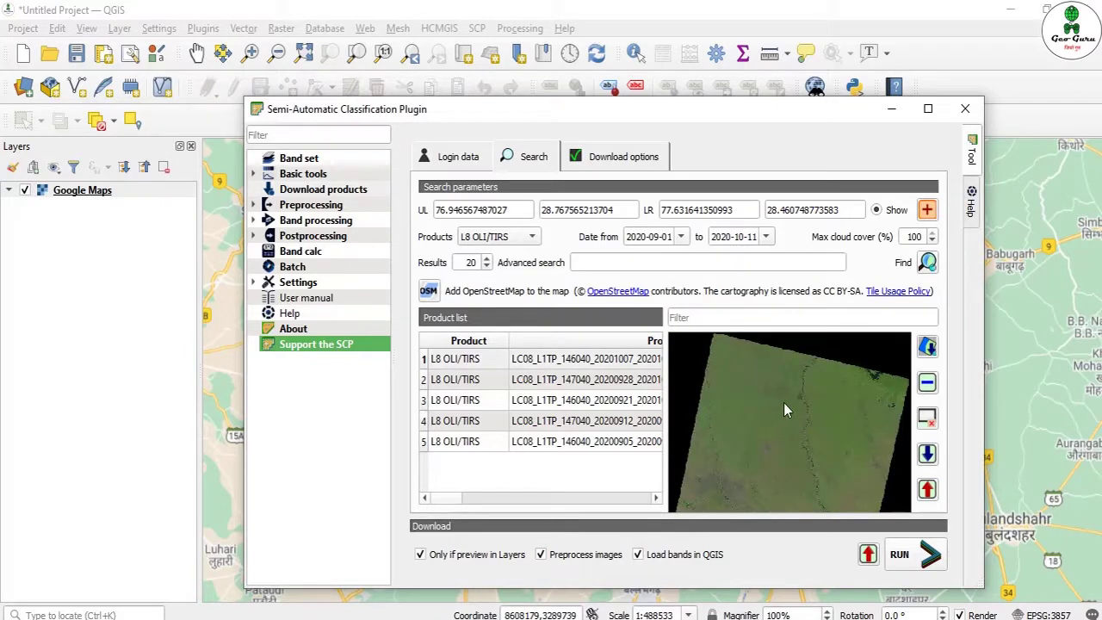
{"action": "left_click", "coordinate": [425, 443]}
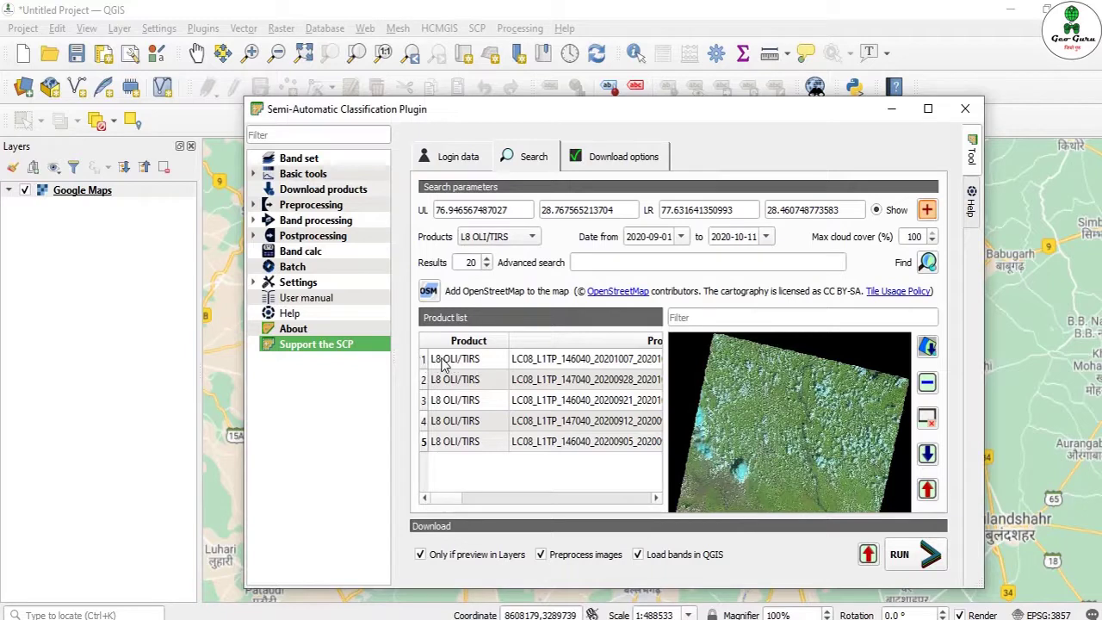
{"action": "left_click", "coordinate": [424, 388]}
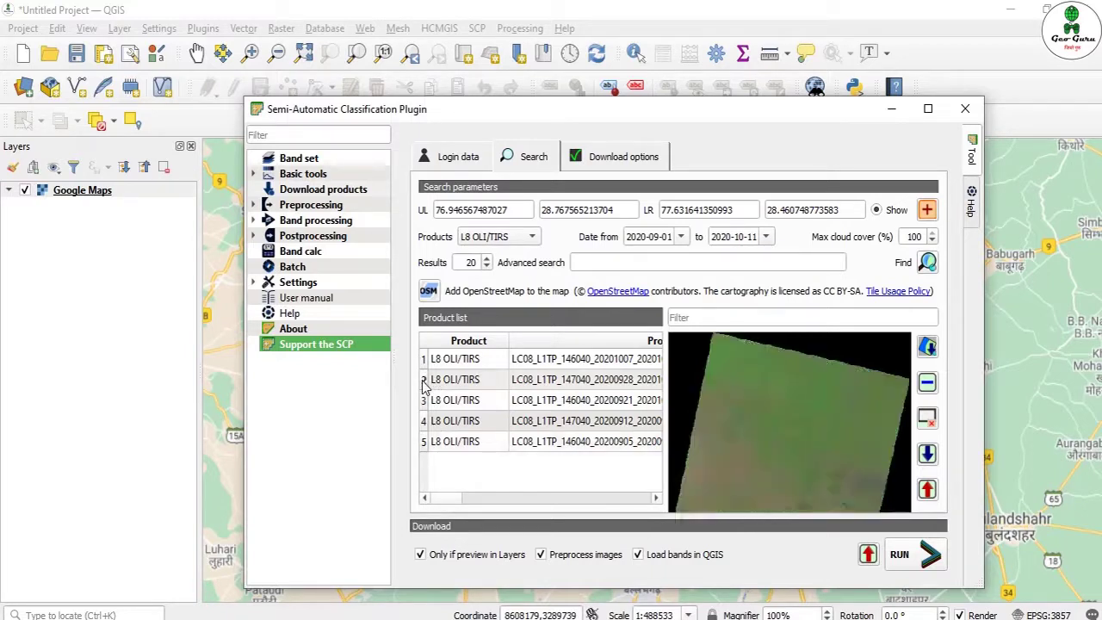
Remove the other four scenes, keeping only LC08_L1TP_146040_20201007.
{"action": "left_click", "coordinate": [424, 386]}
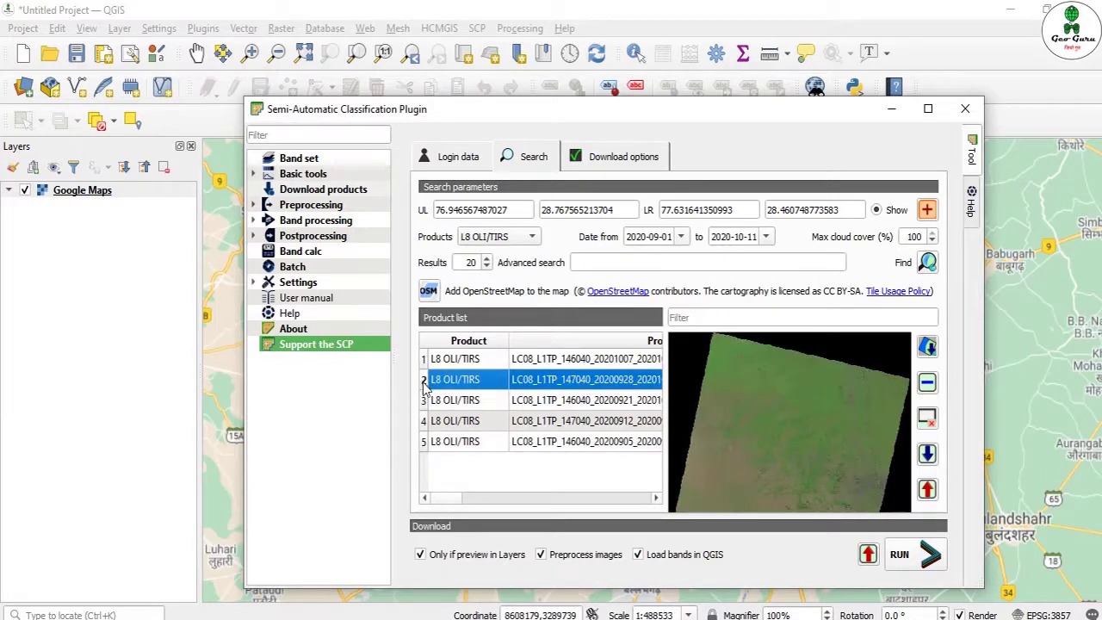
{"action": "left_click", "coordinate": [424, 445], "text": "shift"}
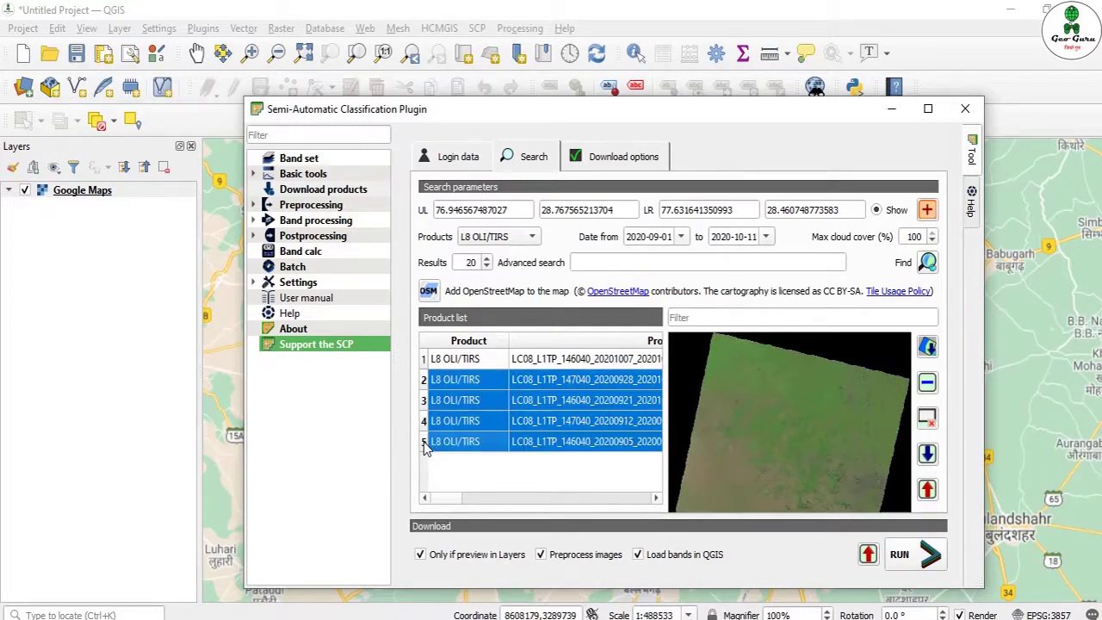
{"action": "left_click", "coordinate": [929, 388]}
{"action": "left_click", "coordinate": [615, 332]}
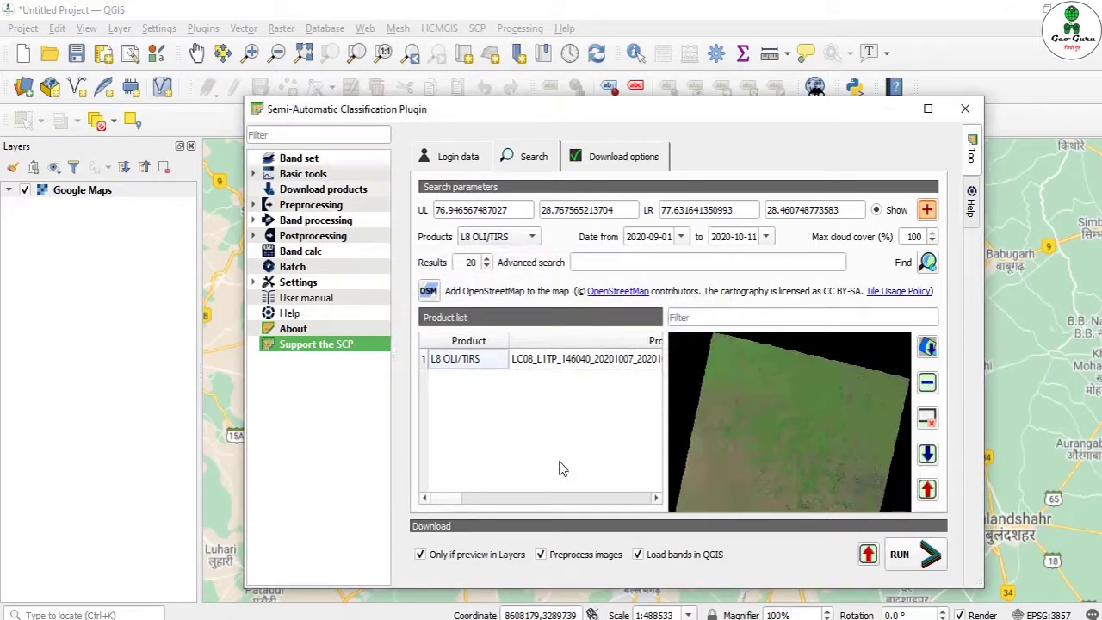
{"action": "left_click", "coordinate": [633, 164]}
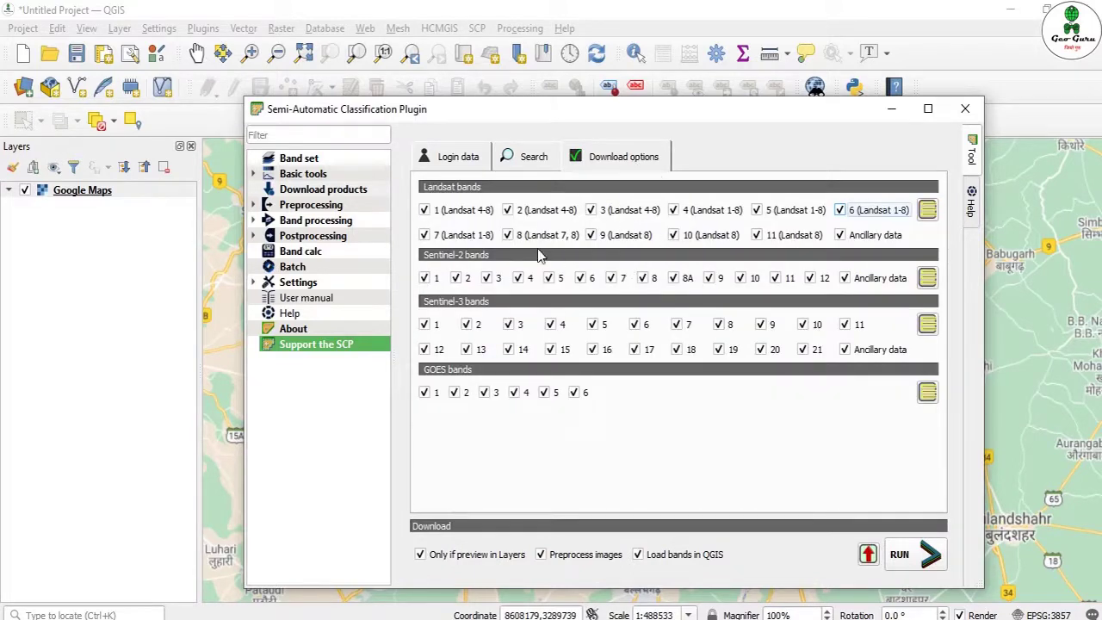
Toggle Landsat band choices, ending with all bands 1–11 selected, then return to Search.
{"action": "left_click", "coordinate": [927, 211]}
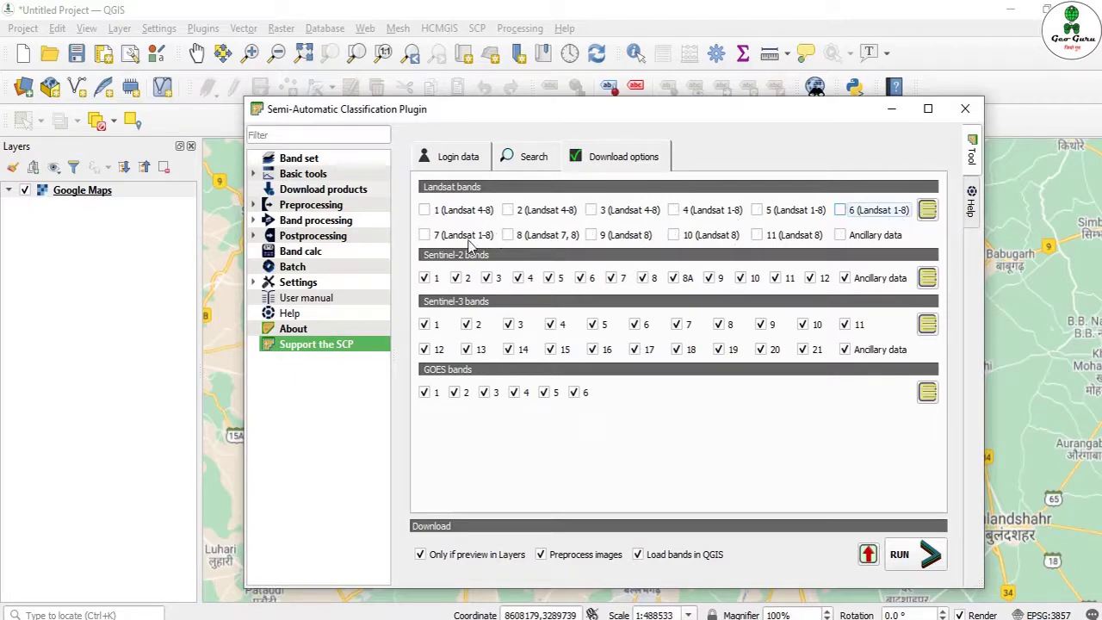
{"action": "left_click", "coordinate": [508, 210]}
{"action": "left_click", "coordinate": [591, 210]}
{"action": "left_click", "coordinate": [673, 211]}
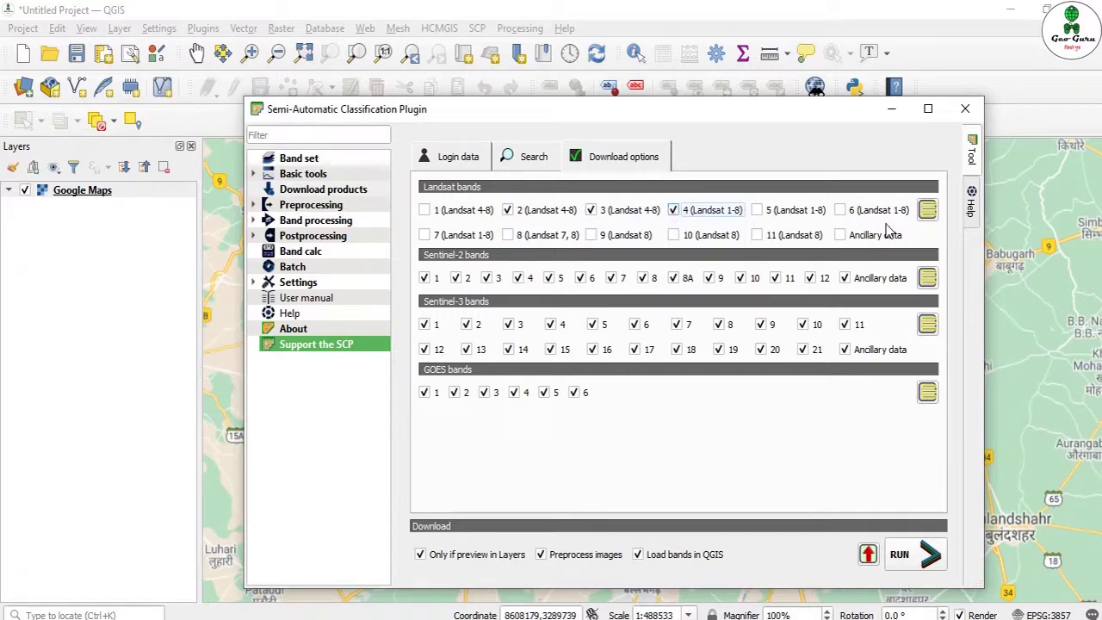
{"action": "left_click", "coordinate": [928, 211]}
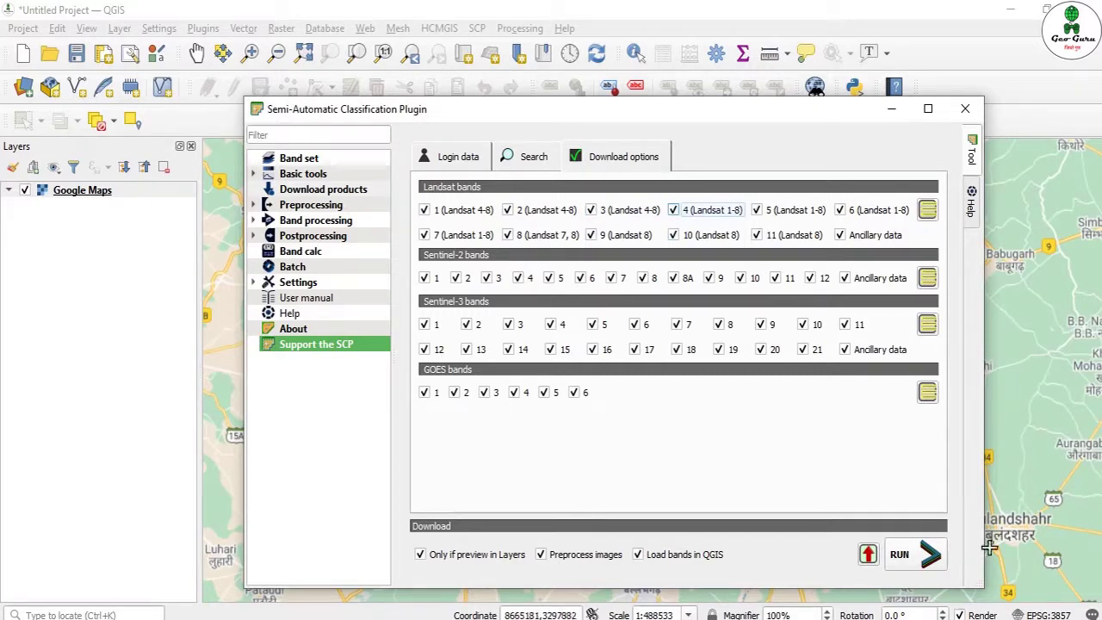
{"action": "left_click", "coordinate": [547, 167]}
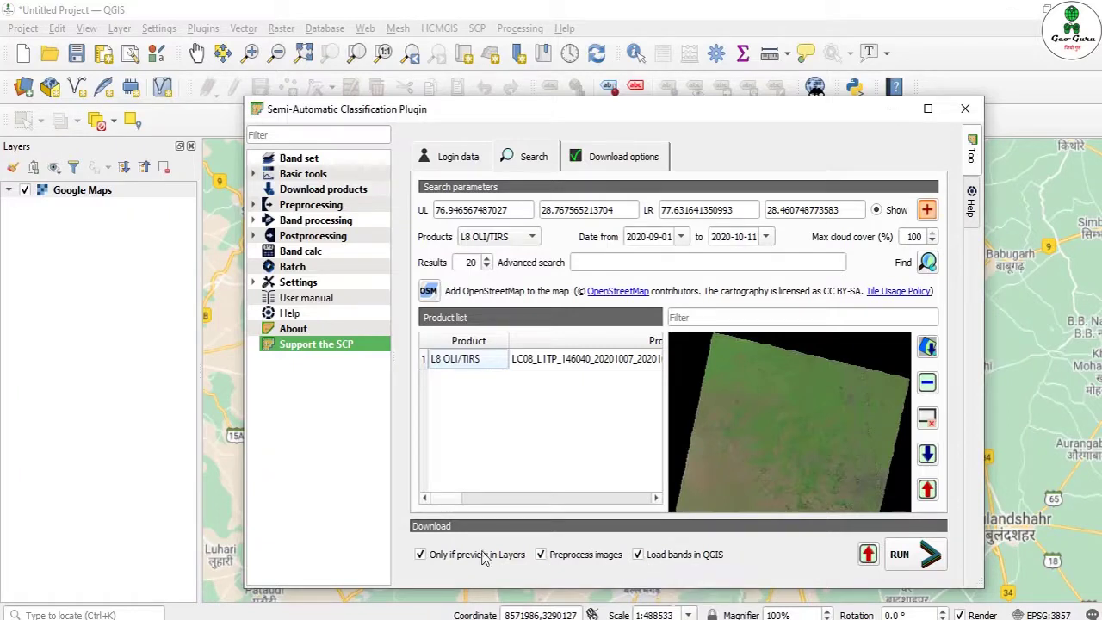
Turn off 'Only if preview in Layers' and 'Preprocess images', then run the download.
{"action": "left_click", "coordinate": [422, 556]}
{"action": "left_click", "coordinate": [542, 558]}
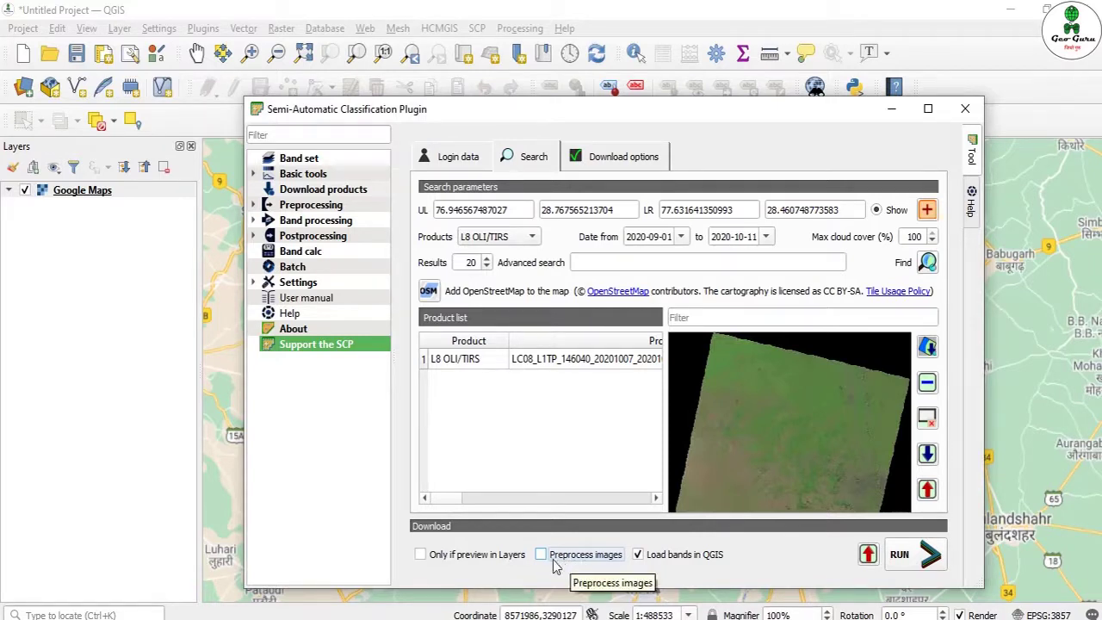
{"action": "left_click", "coordinate": [914, 560]}
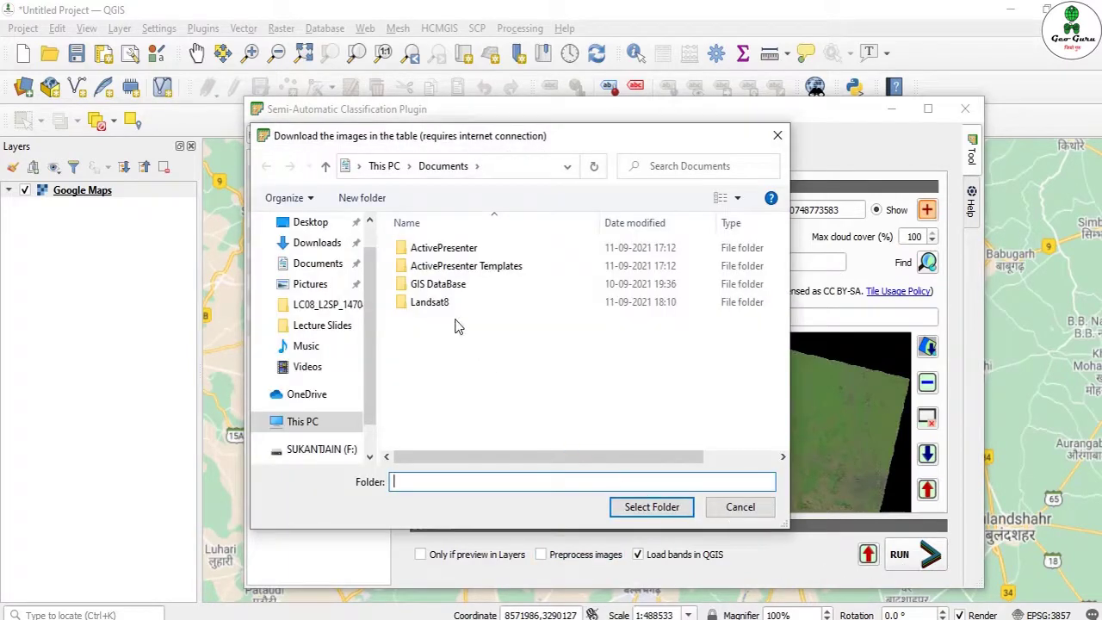
Set Documents > Landsat8 as the download destination folder to start the October 2020 scene download.
{"action": "left_click", "coordinate": [442, 308]}
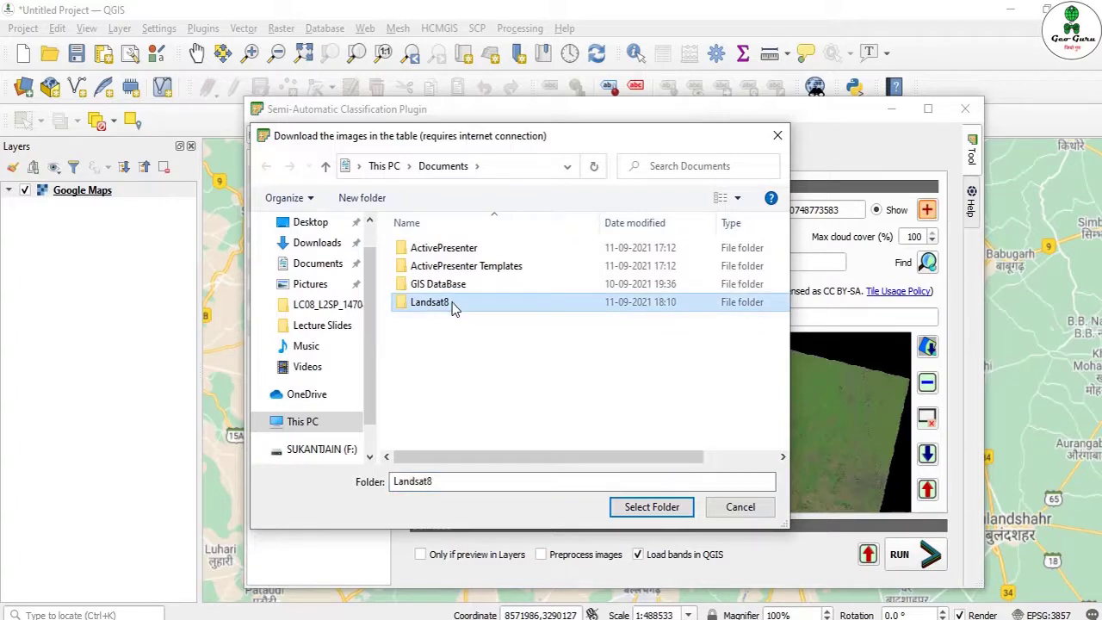
{"action": "double_click", "coordinate": [446, 308]}
{"action": "left_click", "coordinate": [394, 166]}
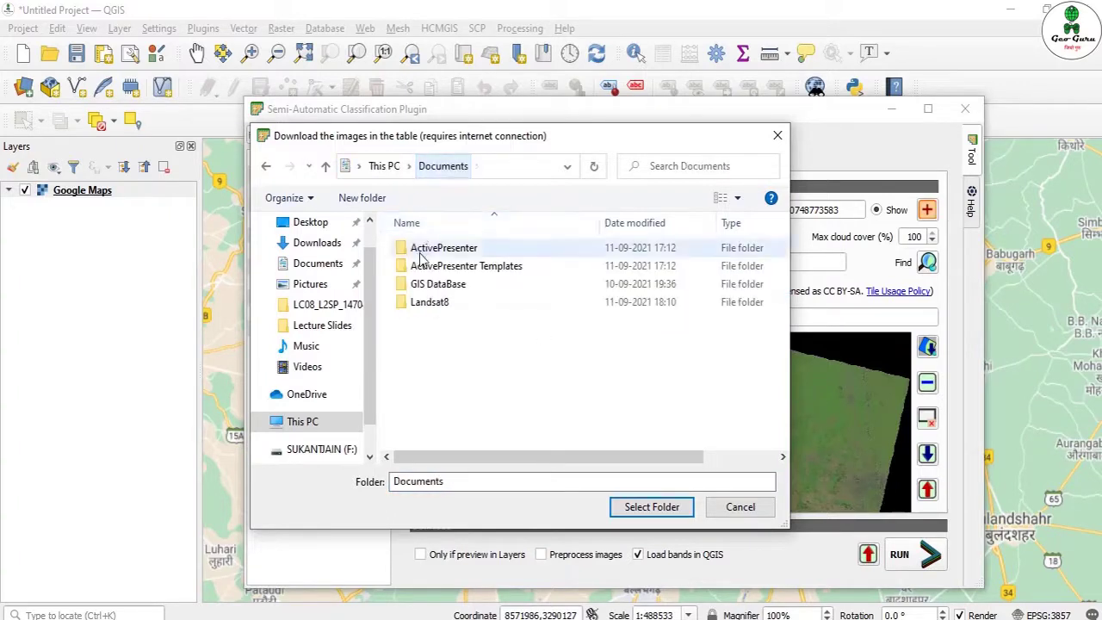
{"action": "left_click", "coordinate": [457, 307]}
{"action": "left_click", "coordinate": [642, 508]}
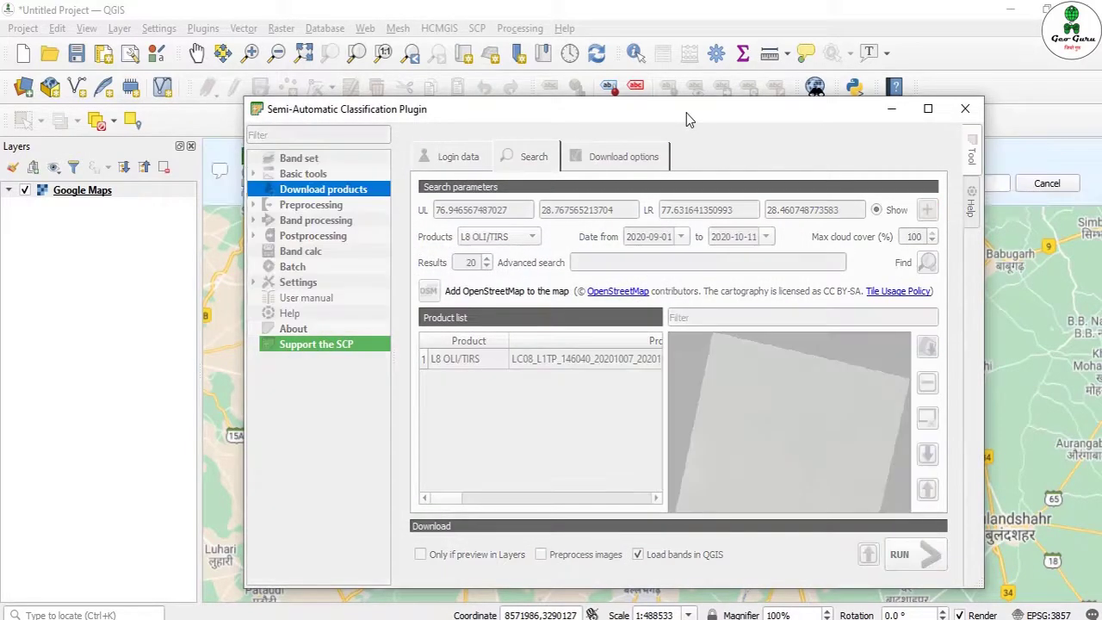
After the download finishes, minimize the SCP window and widen the Layers panel to show full band names.
{"action": "left_click_drag", "start_coordinate": [686, 113], "coordinate": [698, 284]}
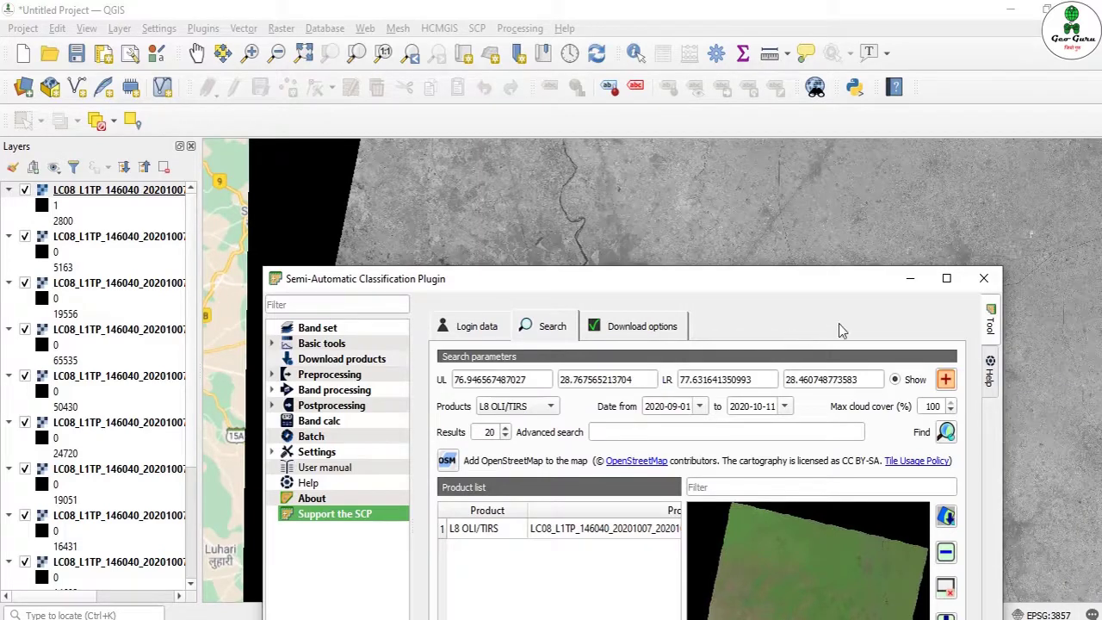
{"action": "left_click", "coordinate": [910, 282]}
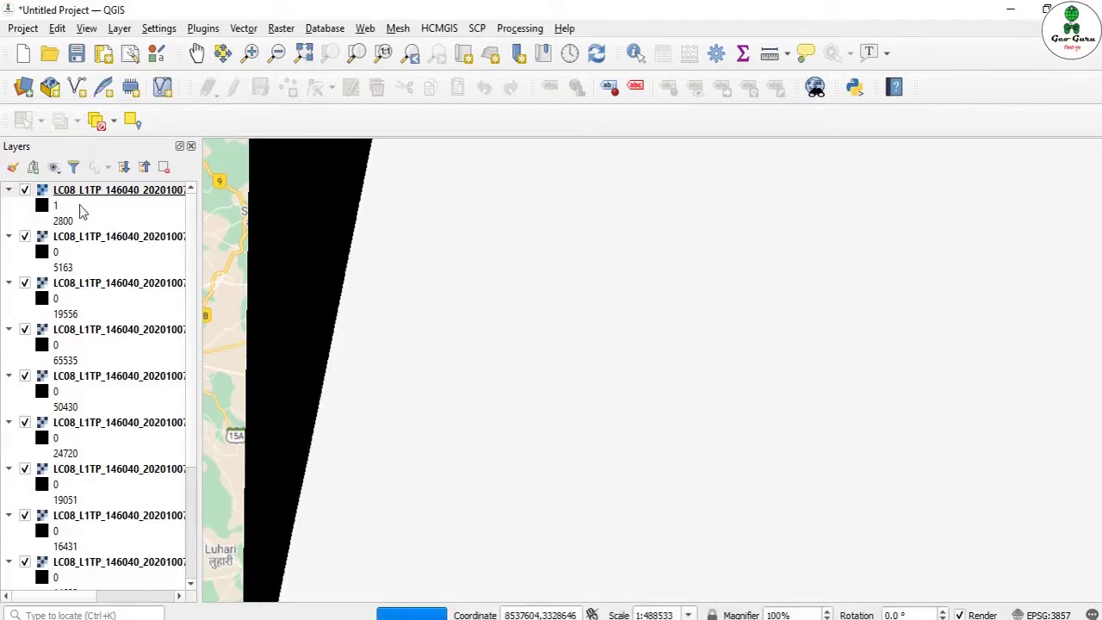
{"action": "left_click_drag", "start_coordinate": [199, 369], "coordinate": [389, 362]}
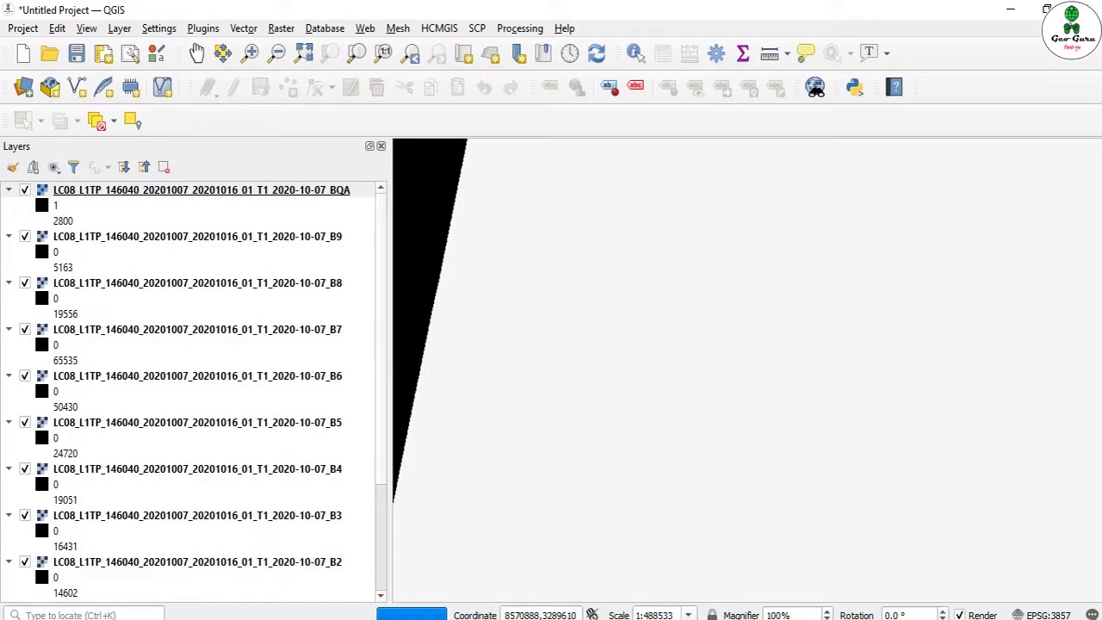
Check the LC08 scene folder in Documents > Landsat8 for band files B1–B11, BQA and MTL, then minimize File Explorer.
{"action": "mouse_move", "coordinate": [455, 619]}
{"action": "left_click", "coordinate": [513, 591]}
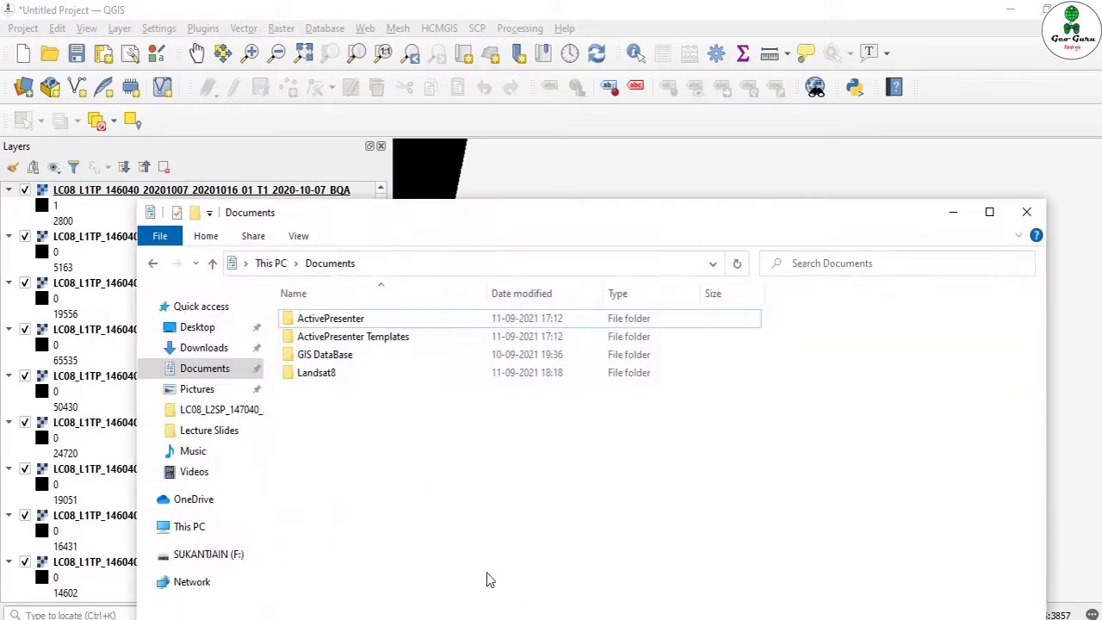
{"action": "left_click", "coordinate": [342, 379]}
{"action": "double_click", "coordinate": [342, 379]}
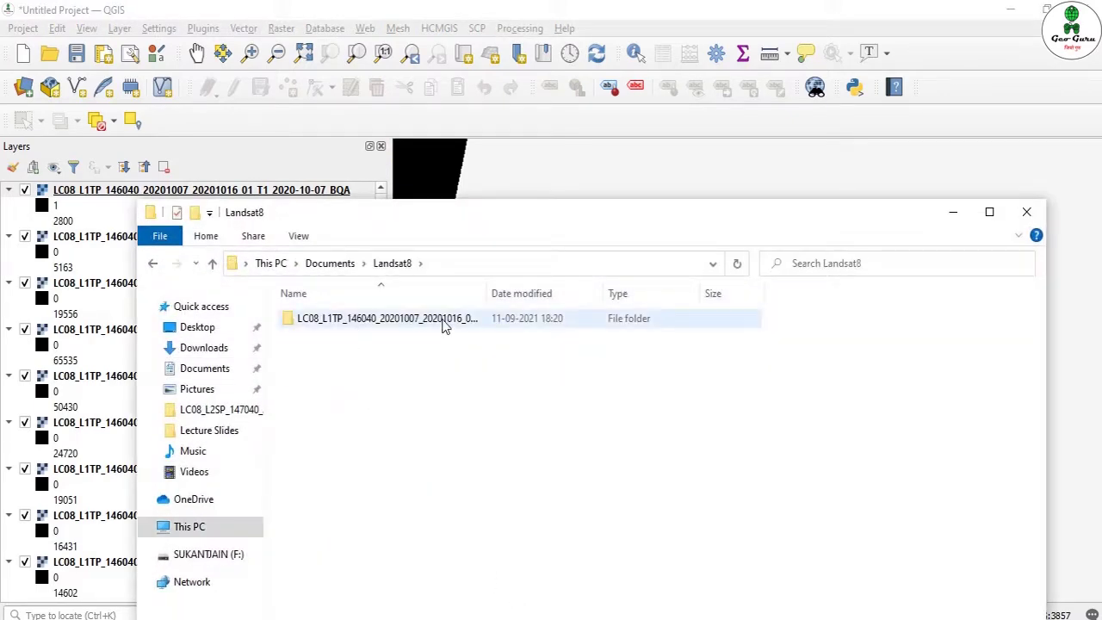
{"action": "left_click_drag", "start_coordinate": [489, 293], "coordinate": [575, 293]}
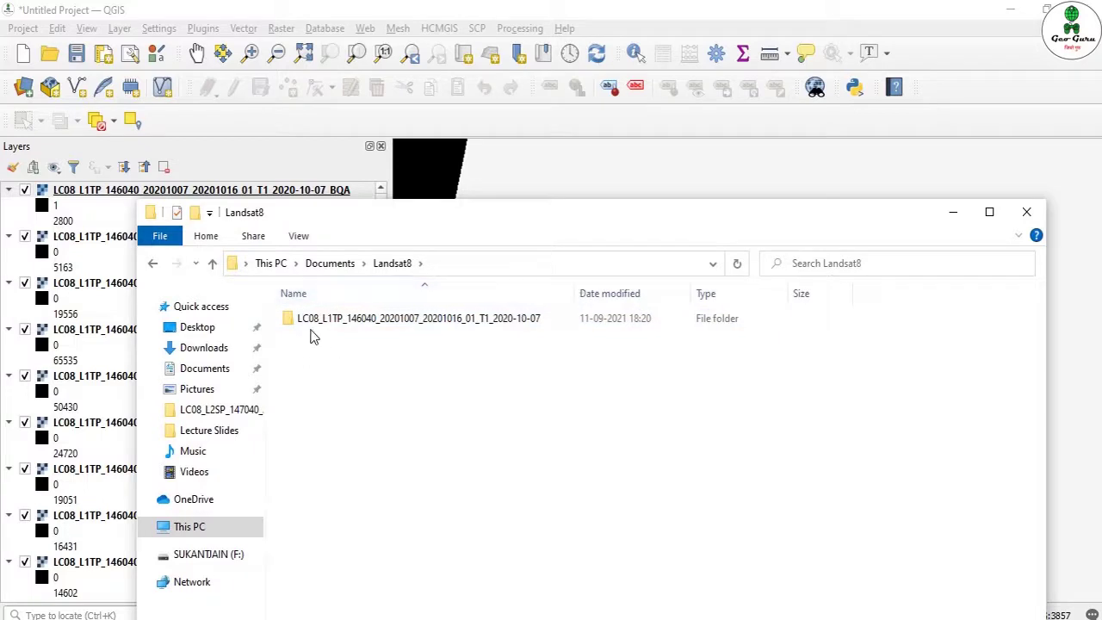
{"action": "double_click", "coordinate": [463, 322]}
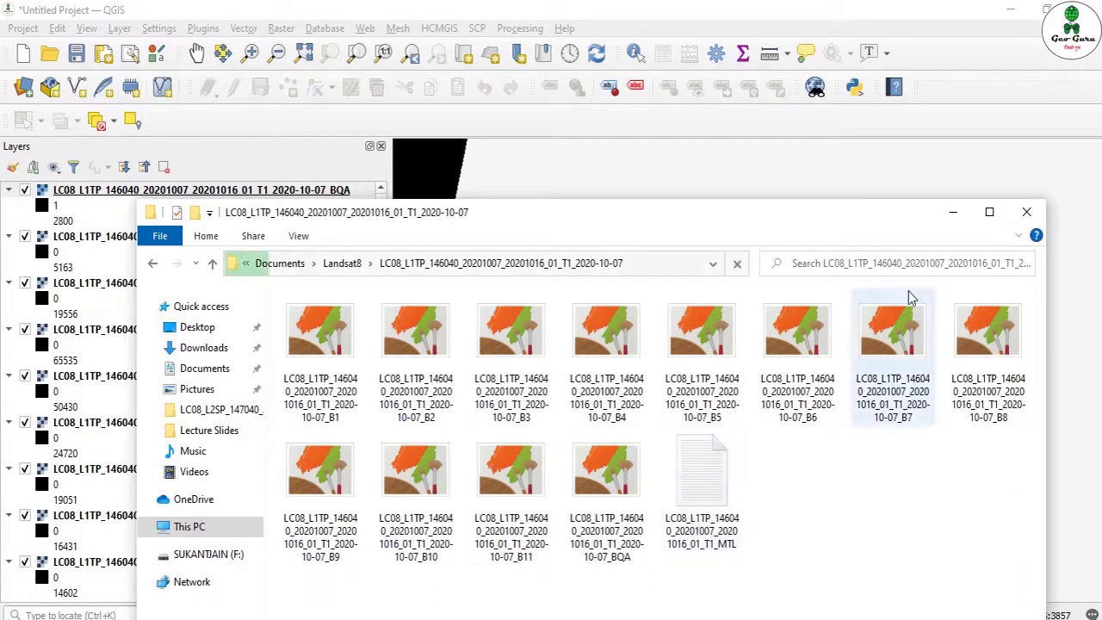
{"action": "left_click", "coordinate": [952, 213]}
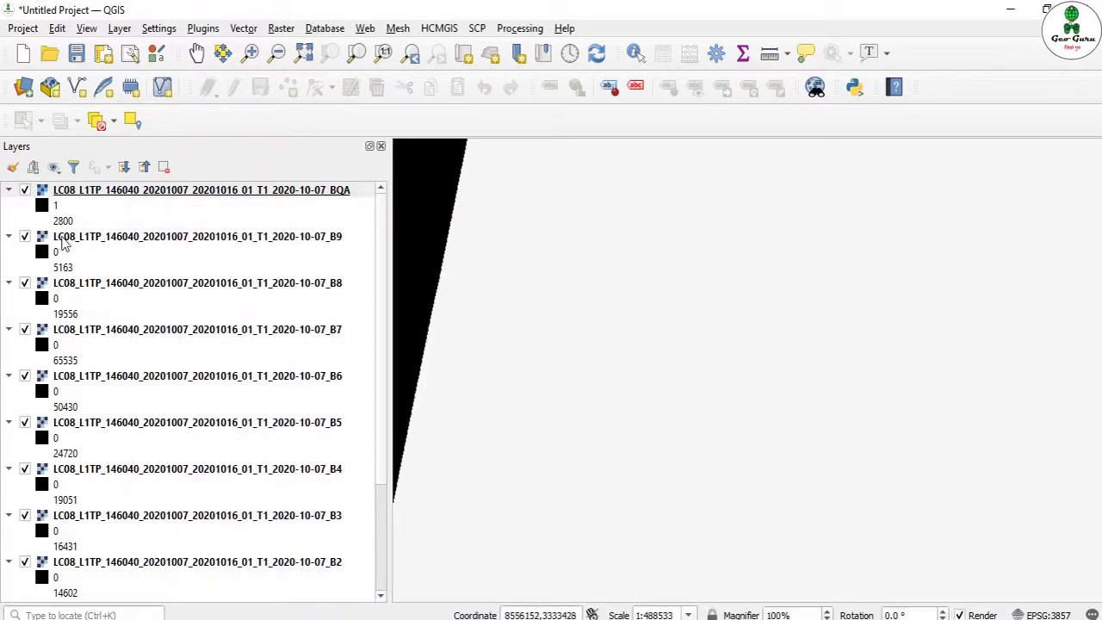
Collapse all layer legends, hide all layers, and zoom the map to the BQA layer's extent.
{"action": "left_click", "coordinate": [144, 169]}
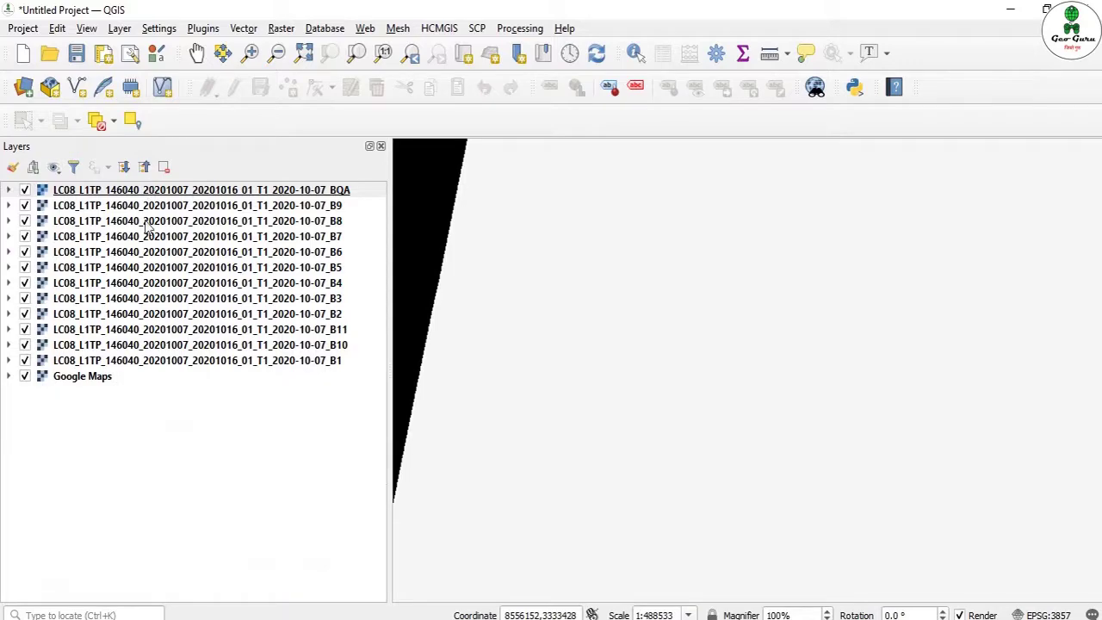
{"action": "left_click", "coordinate": [54, 168]}
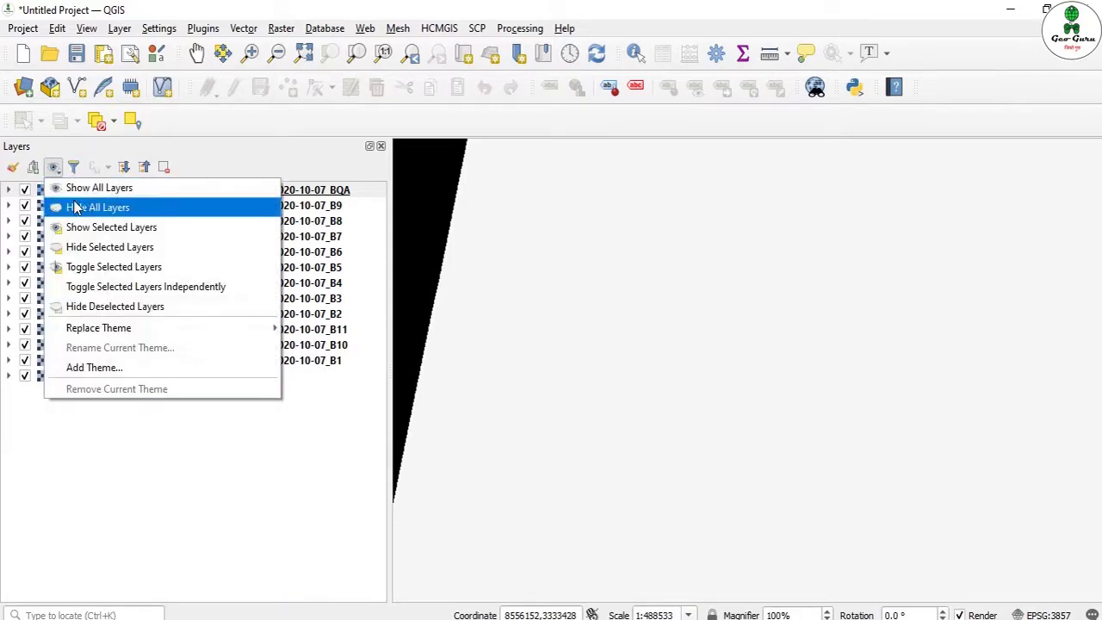
{"action": "left_click", "coordinate": [93, 207]}
{"action": "left_click", "coordinate": [93, 189]}
{"action": "right_click", "coordinate": [93, 189]}
{"action": "left_click", "coordinate": [121, 199]}
{"action": "left_click", "coordinate": [25, 190]}
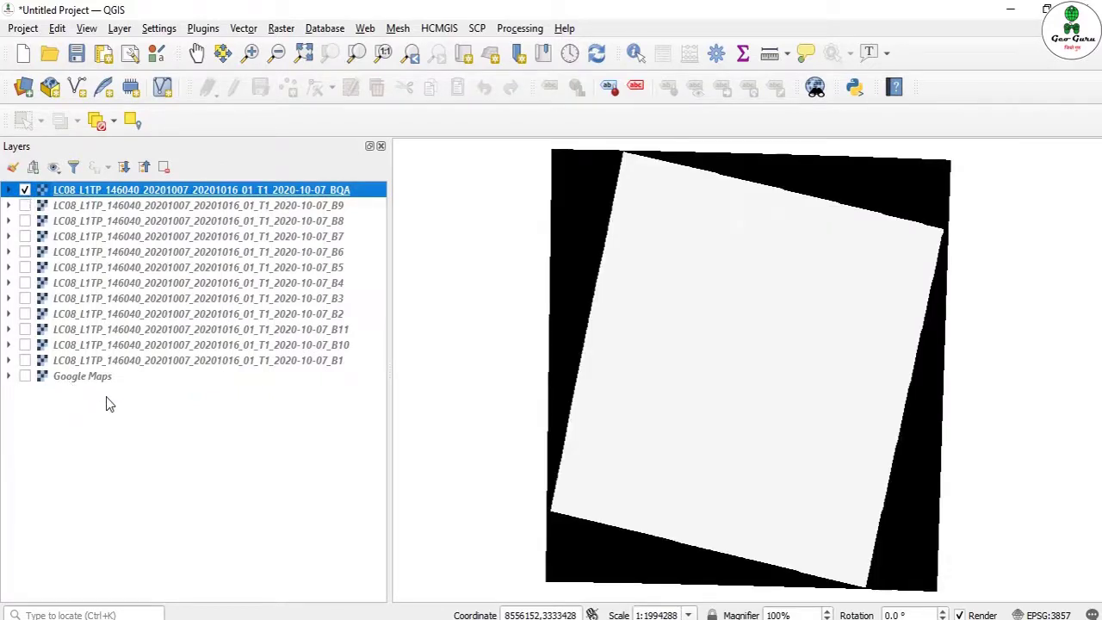
{"action": "left_click", "coordinate": [25, 190]}
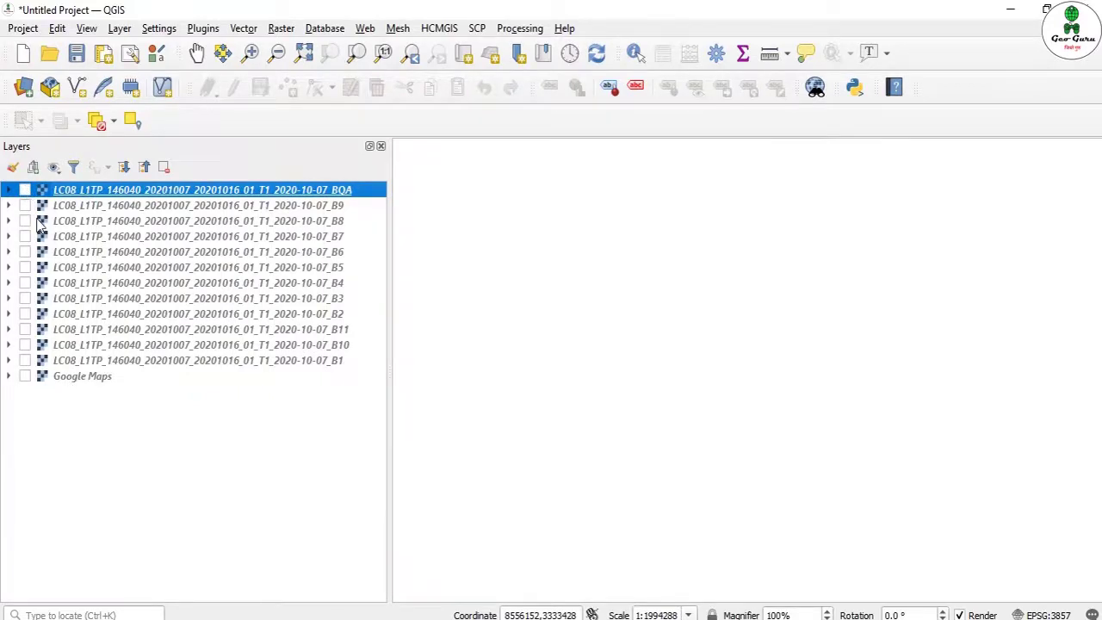
Switch on bands B1, B11, B2, B3 and B6.
{"action": "left_click", "coordinate": [25, 361]}
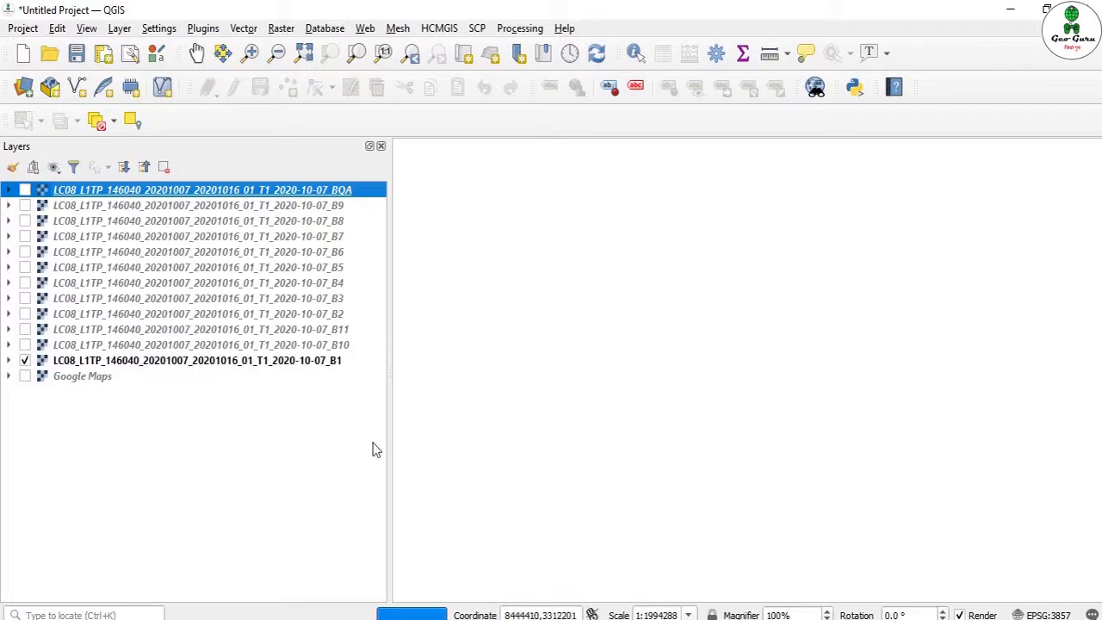
{"action": "left_click", "coordinate": [25, 330]}
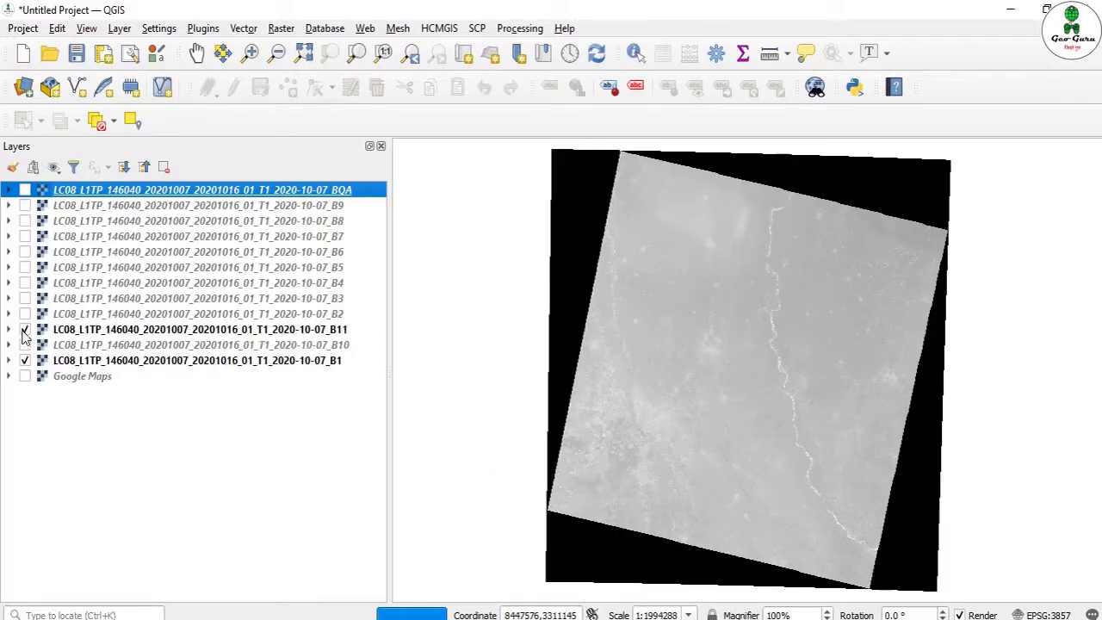
{"action": "left_click", "coordinate": [25, 314]}
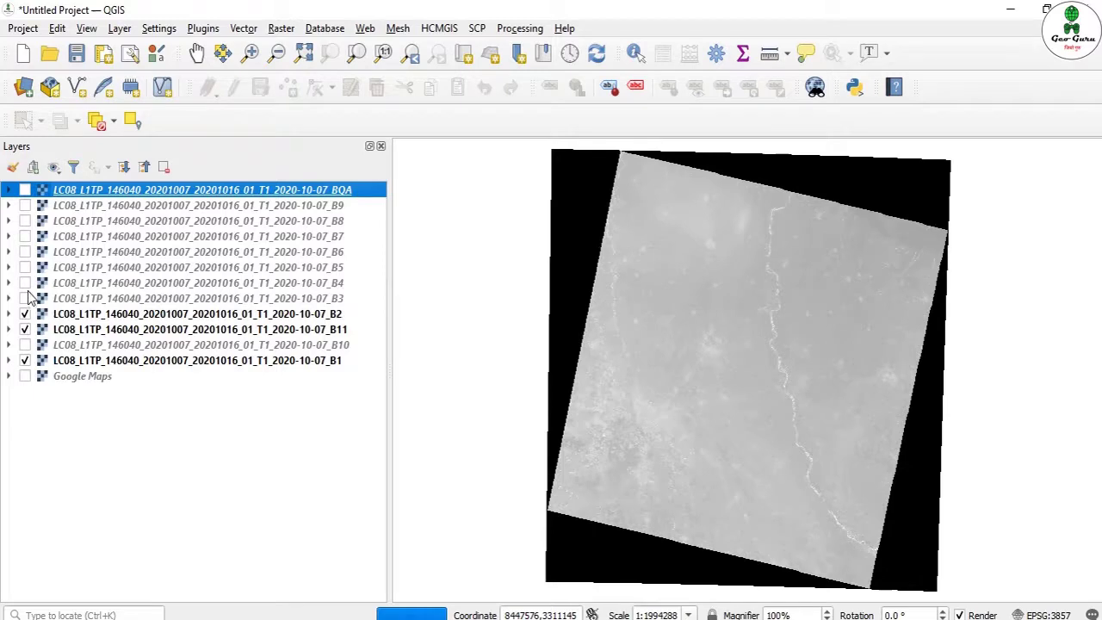
{"action": "left_click", "coordinate": [25, 298]}
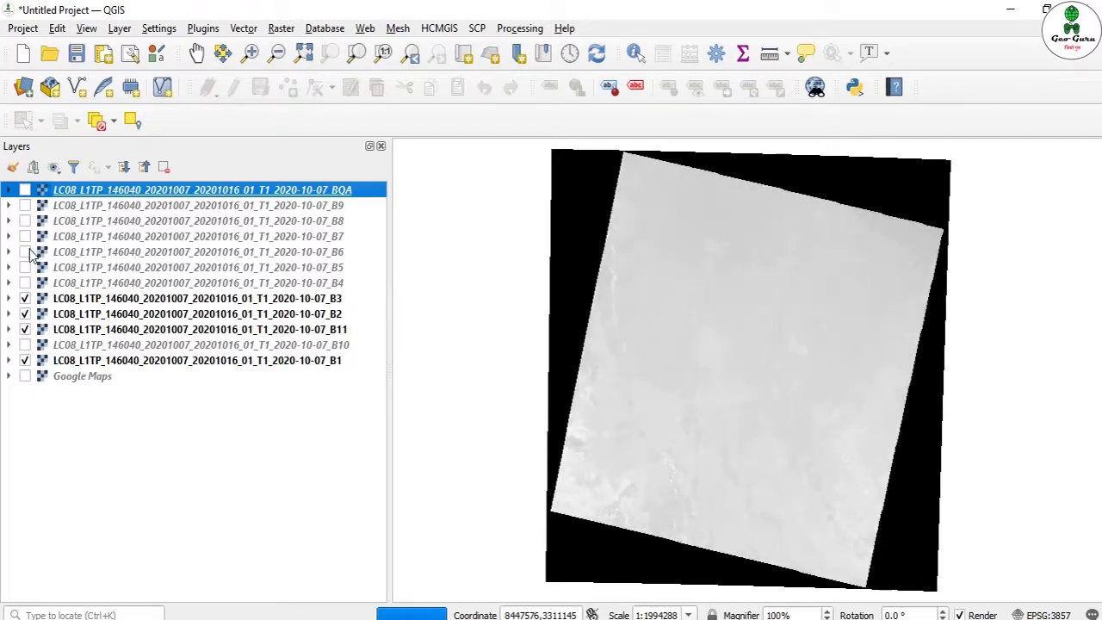
{"action": "left_click", "coordinate": [25, 252]}
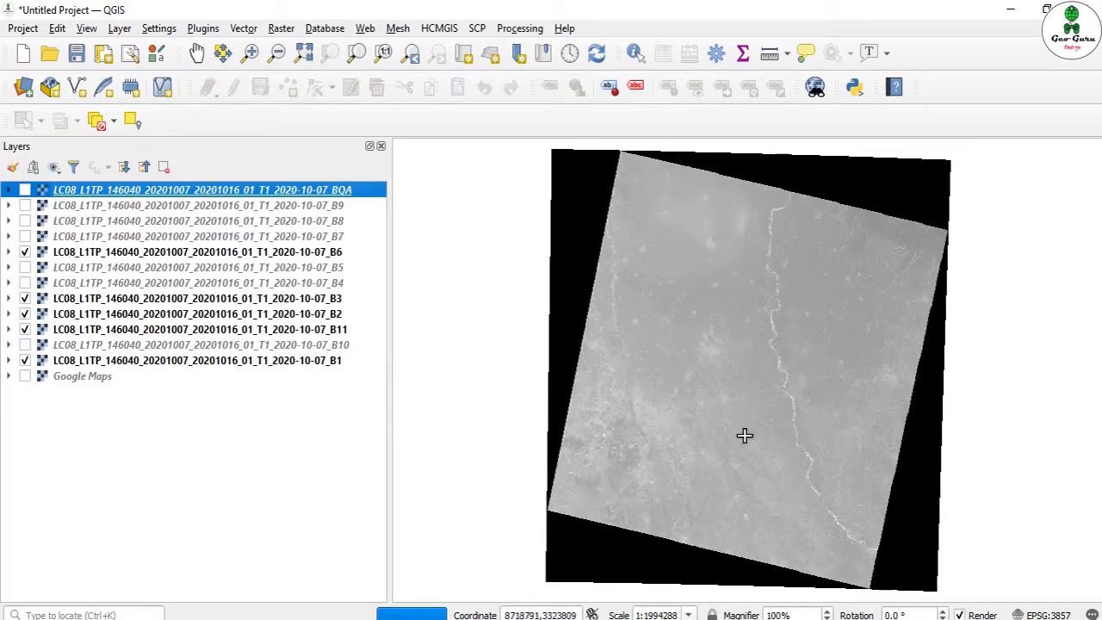